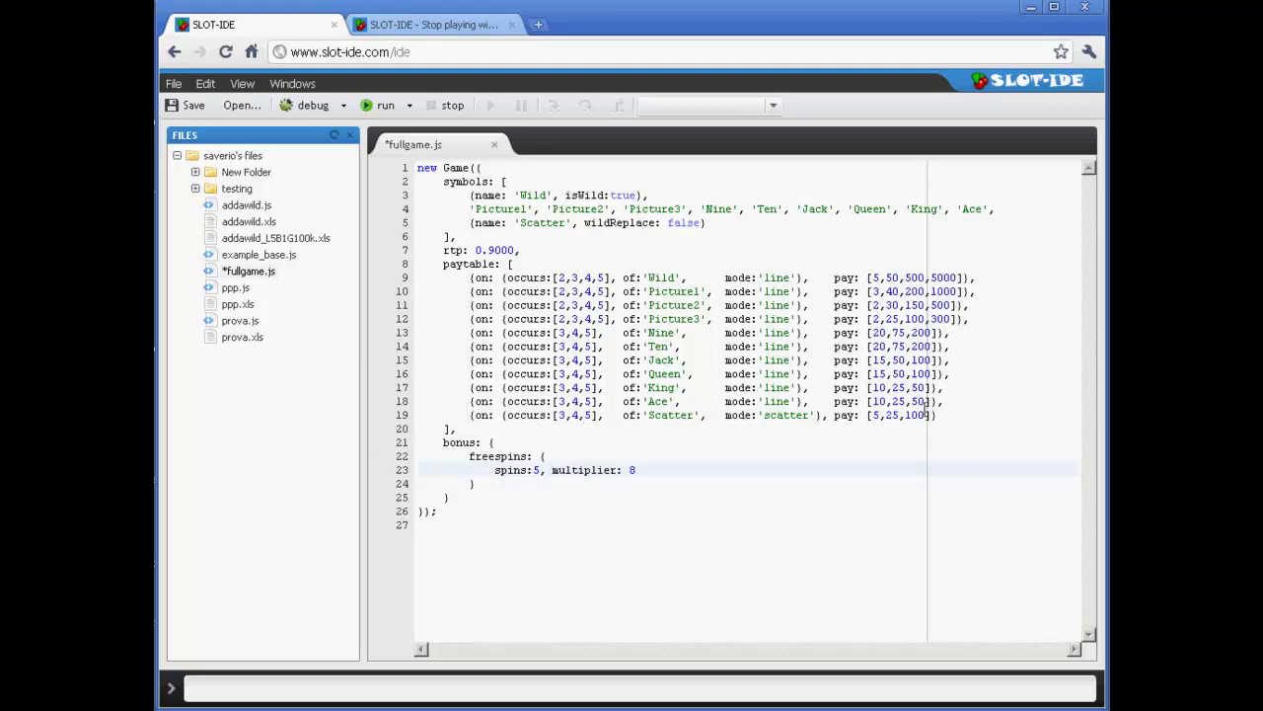
Step: Add trigger:'freespins' after the pay values in the Scatter row of the paytable
left_click(937, 415)
type(", ")
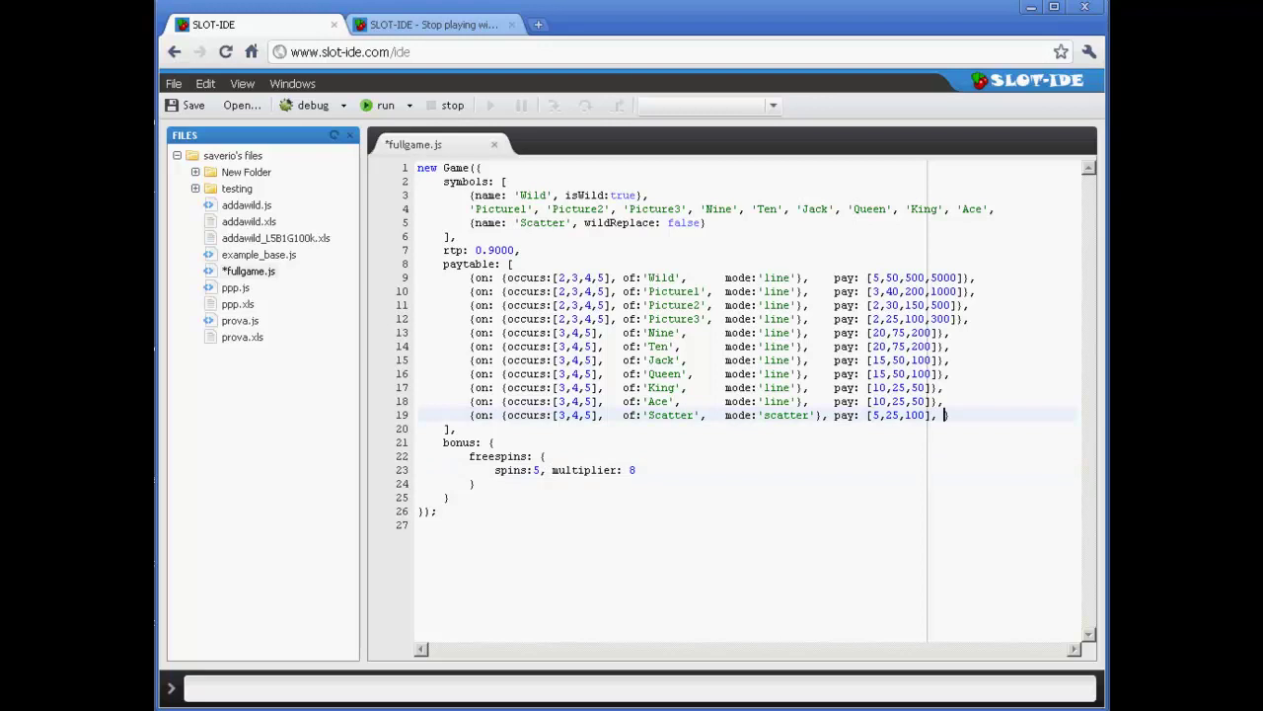
type("trigger:'freespins'")
key("Up")
key("Up")
key("Up")
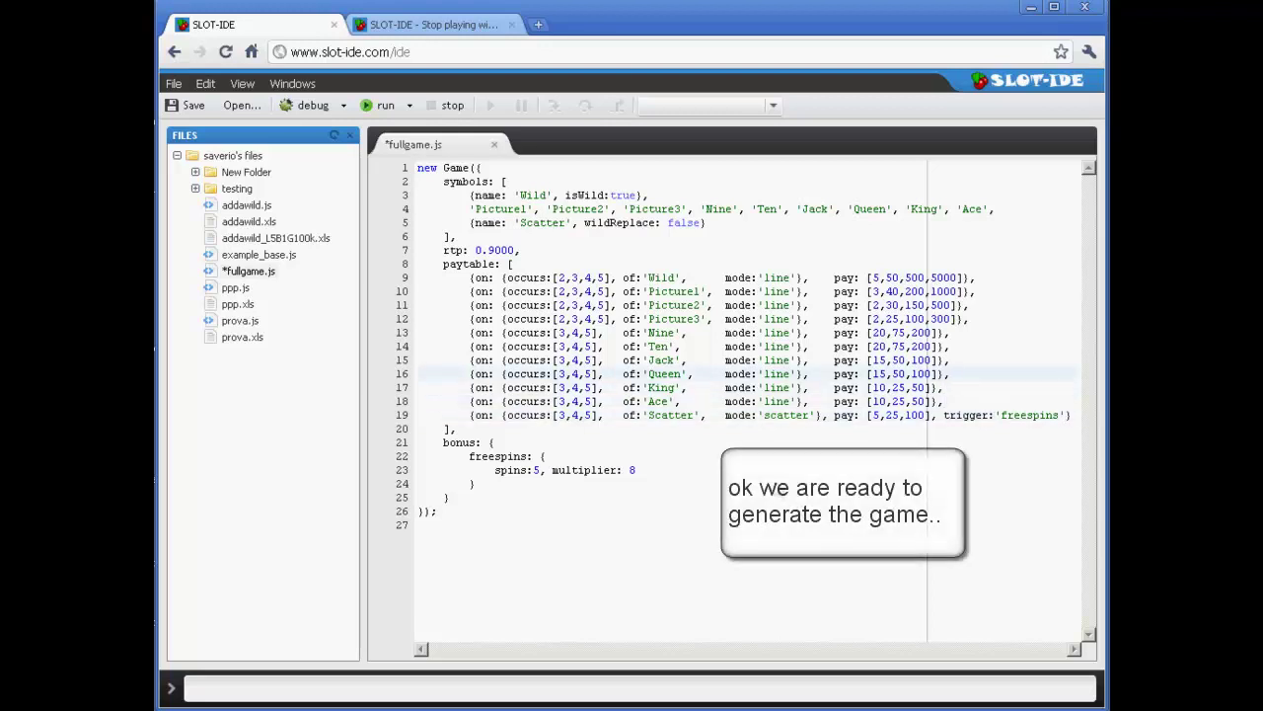
Step: Save fullgame.js and run it to generate the game's par sheet
left_click(185, 105)
left_click(591, 483)
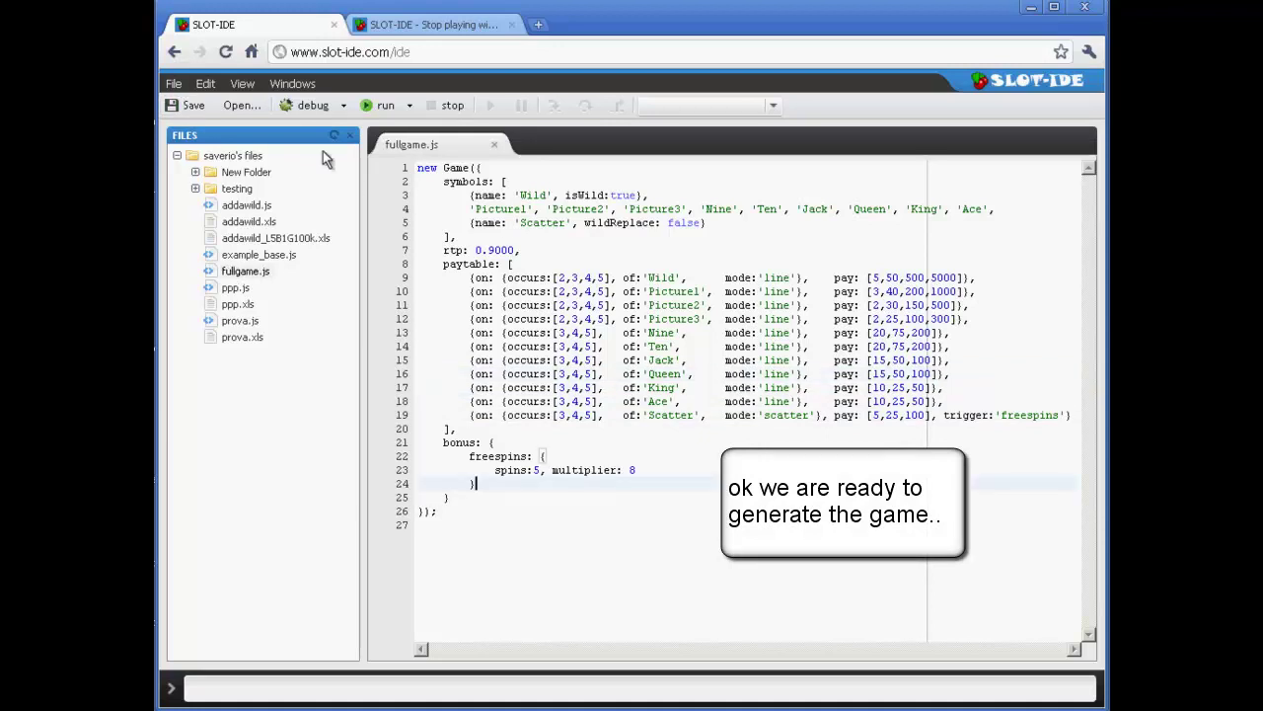
left_click(381, 105)
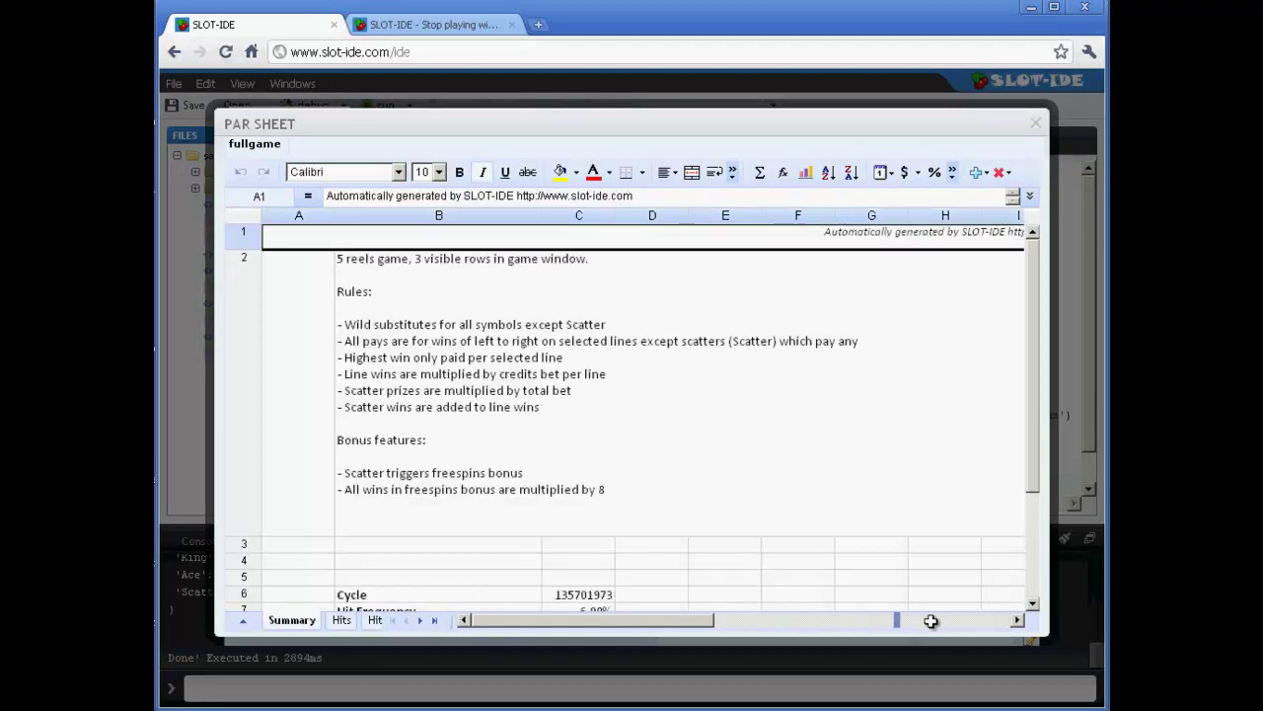
Step: Examine the Total RTP, Freespins Bonus RTP and Scatter Pays RTP values in the par sheet summary
scroll(895, 418, "down", 2)
scroll(896, 418, "down", 1)
left_click(597, 531)
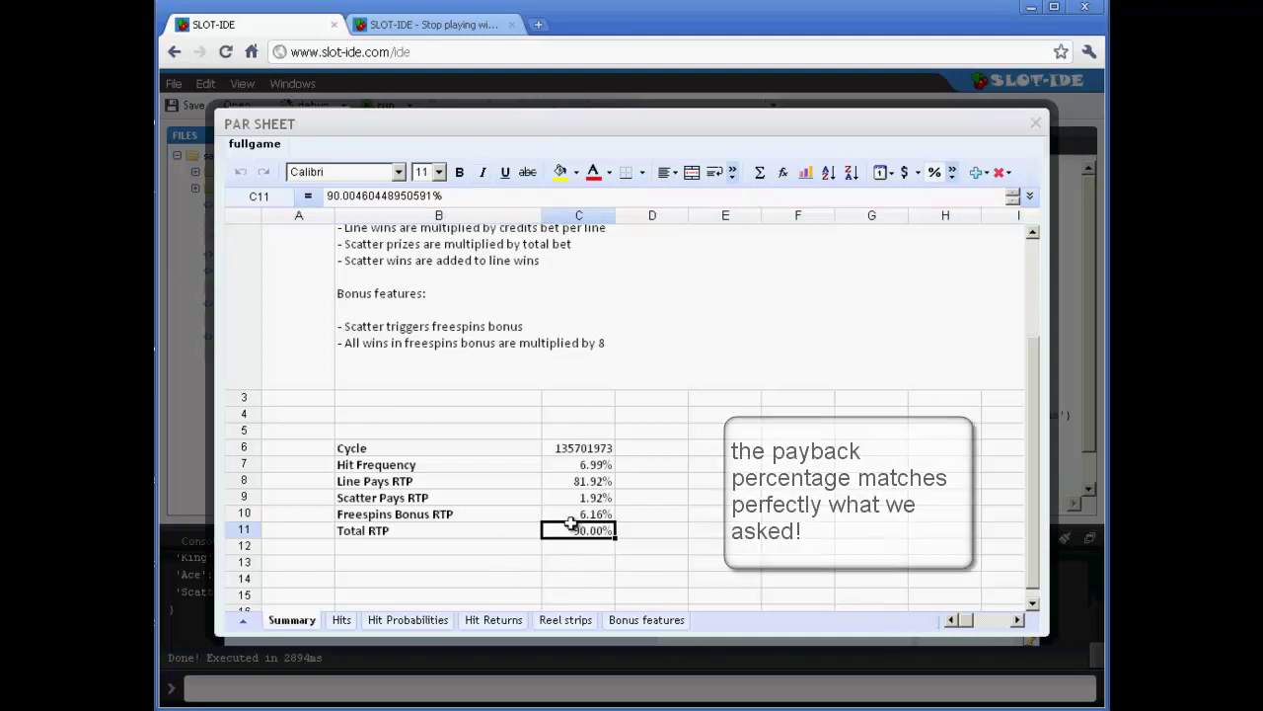
key("Up")
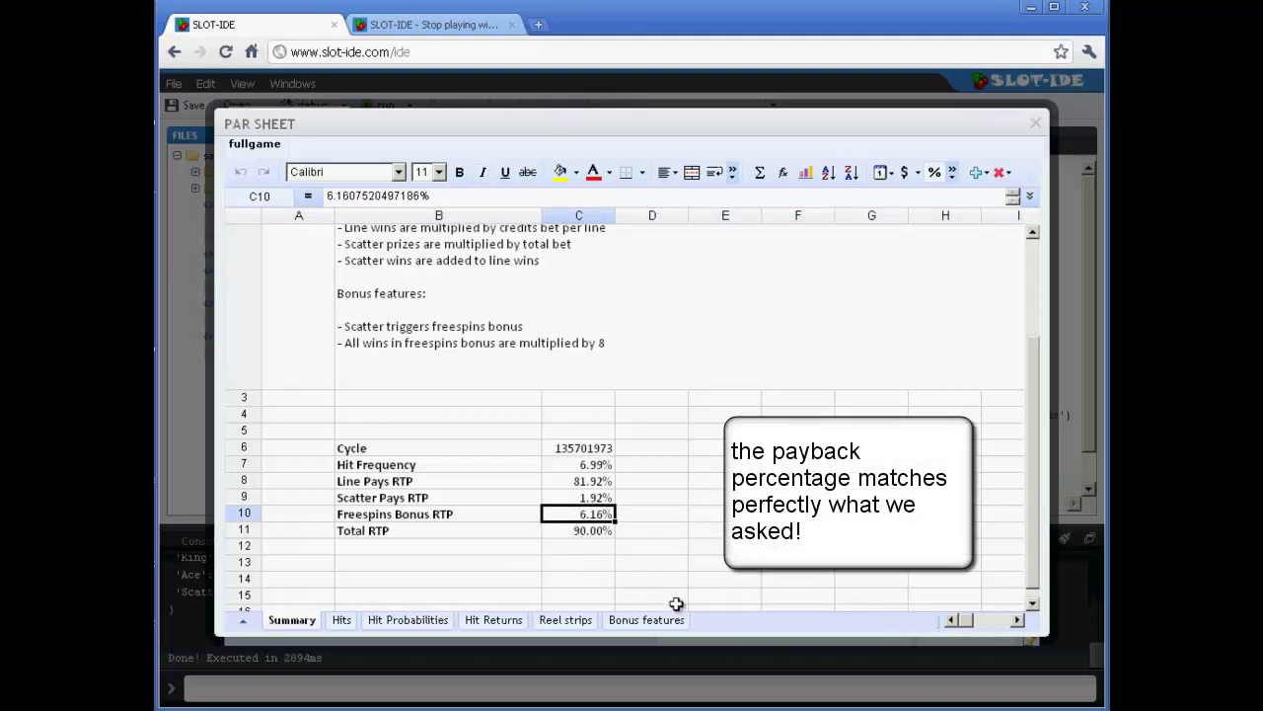
left_click(574, 498)
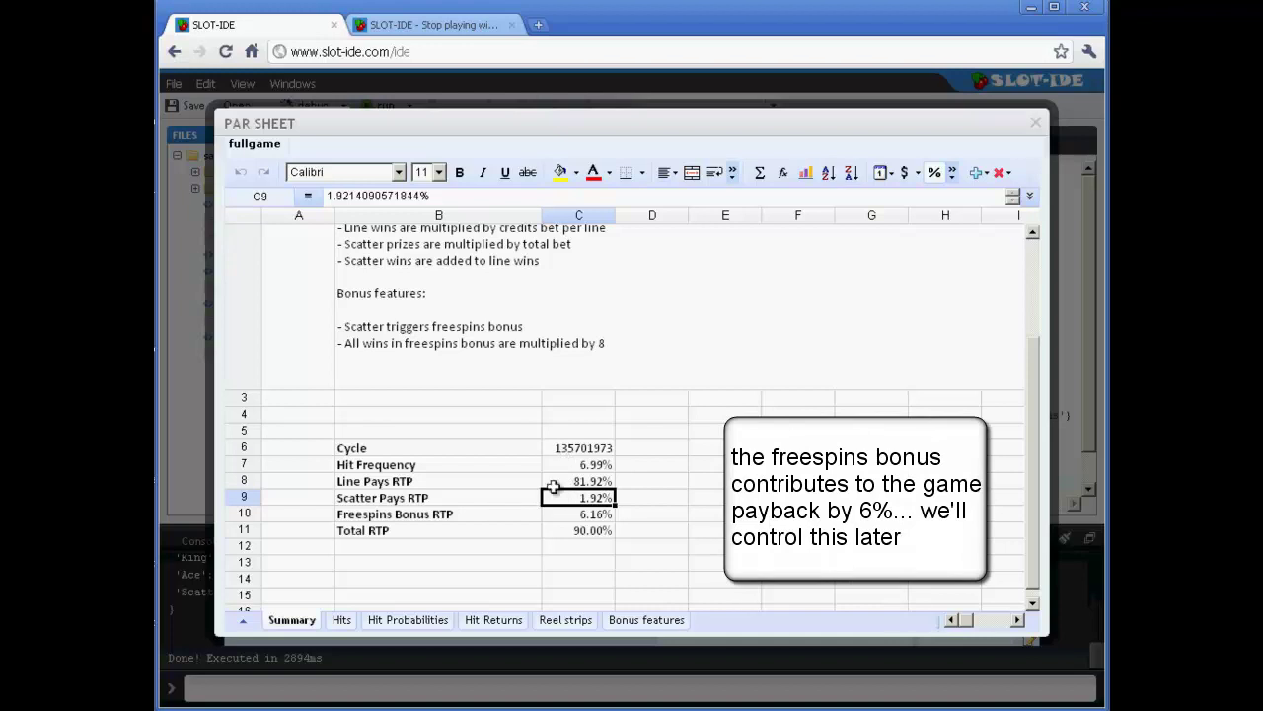
Step: Review the par sheet's hits, hit probabilities and reel strips, including the strips for the freespins bonus
left_click(341, 624)
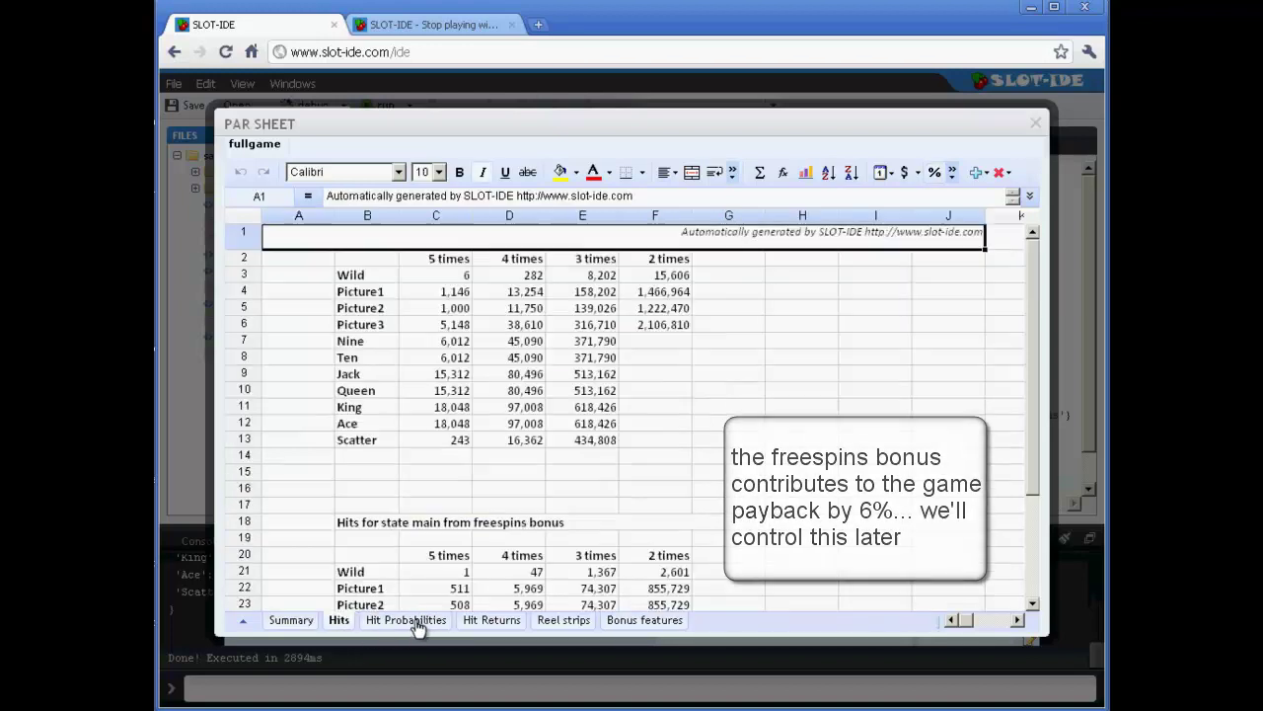
left_click(420, 626)
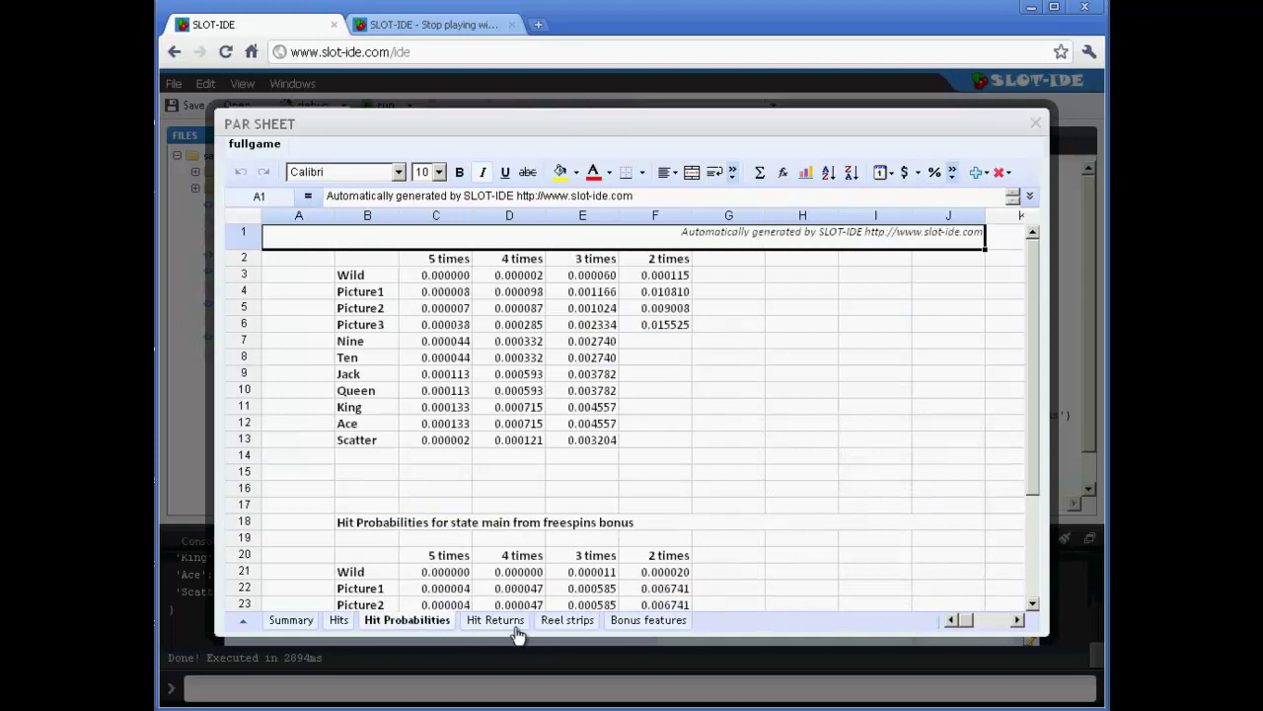
left_click(587, 622)
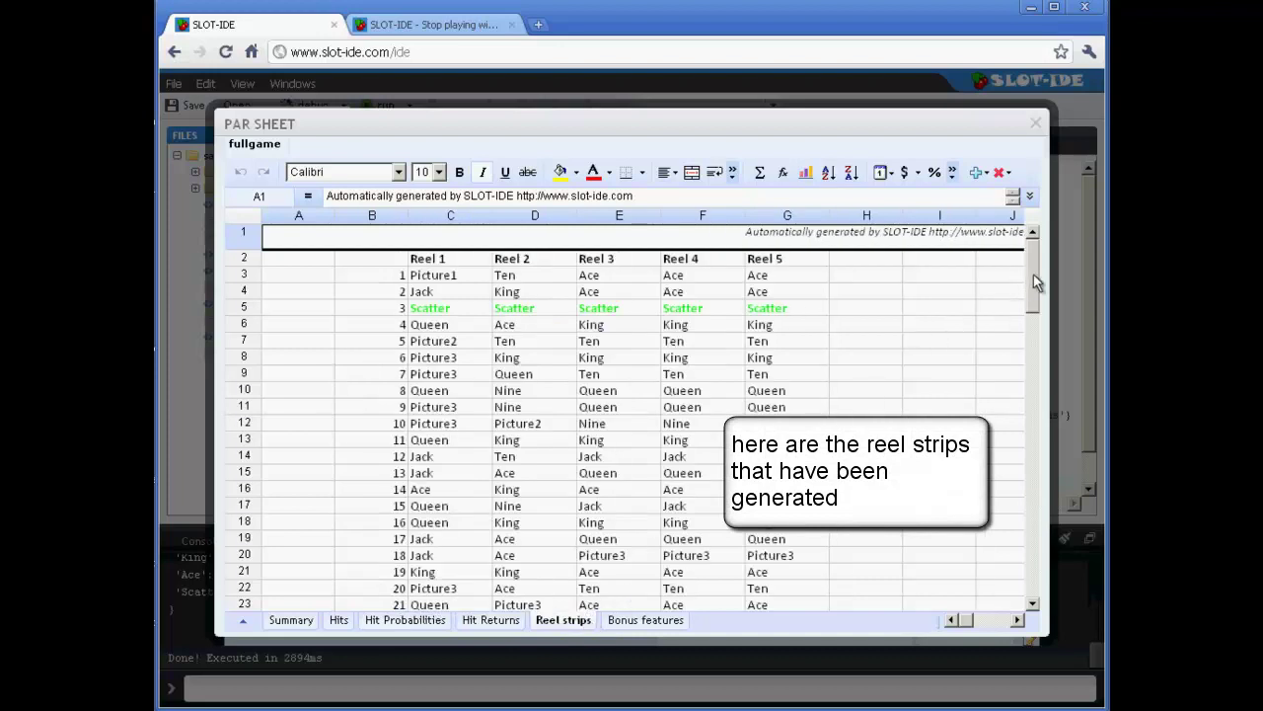
left_click_drag(1031, 275, 1024, 452)
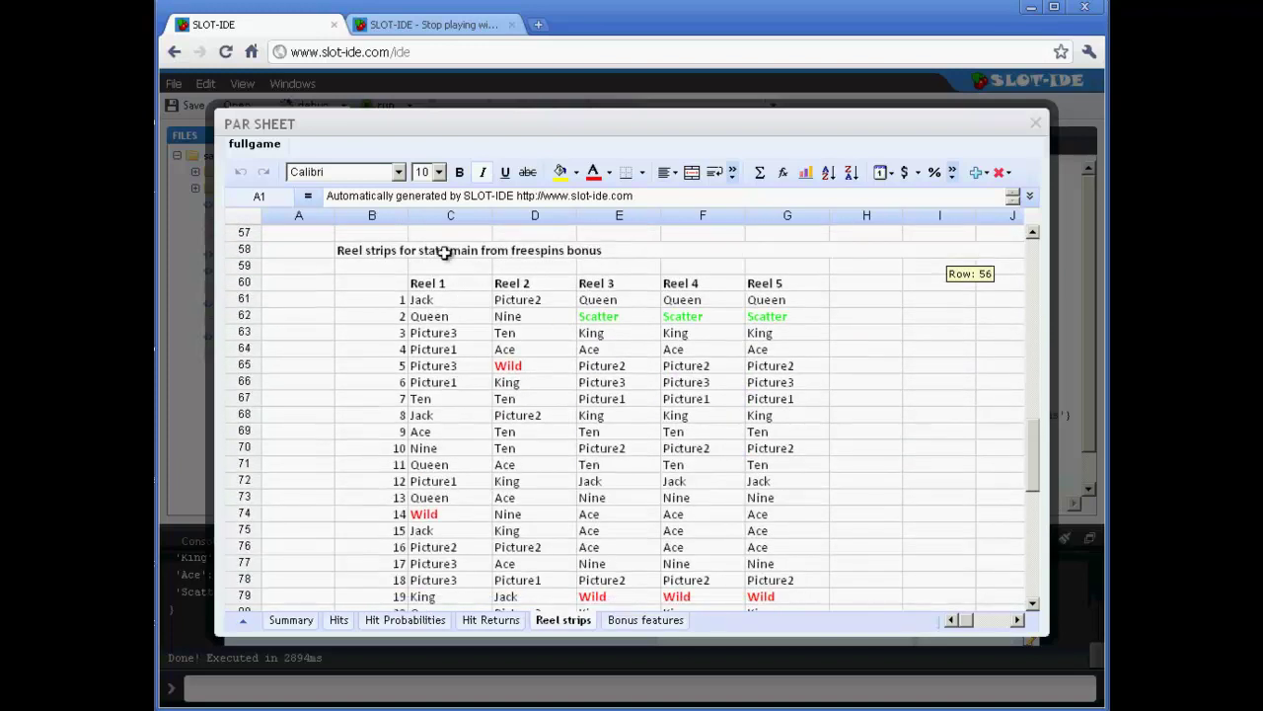
left_click(446, 250)
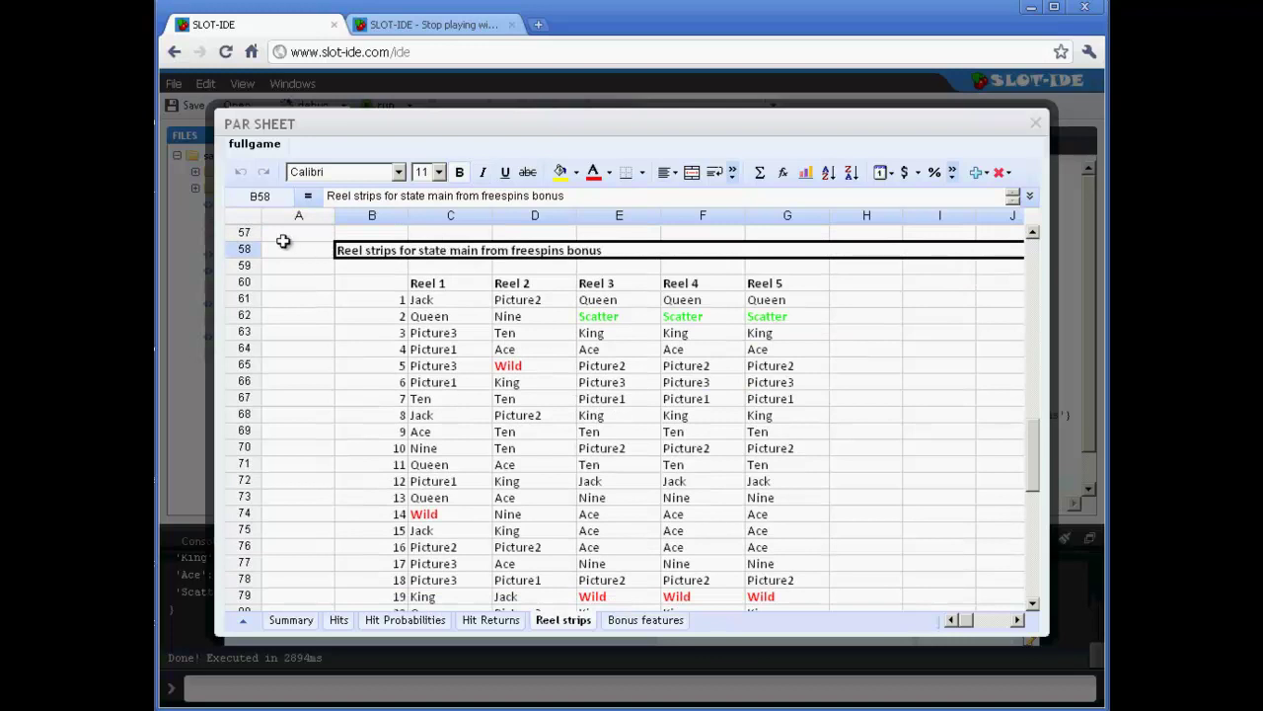
scroll(819, 474, "down", 1)
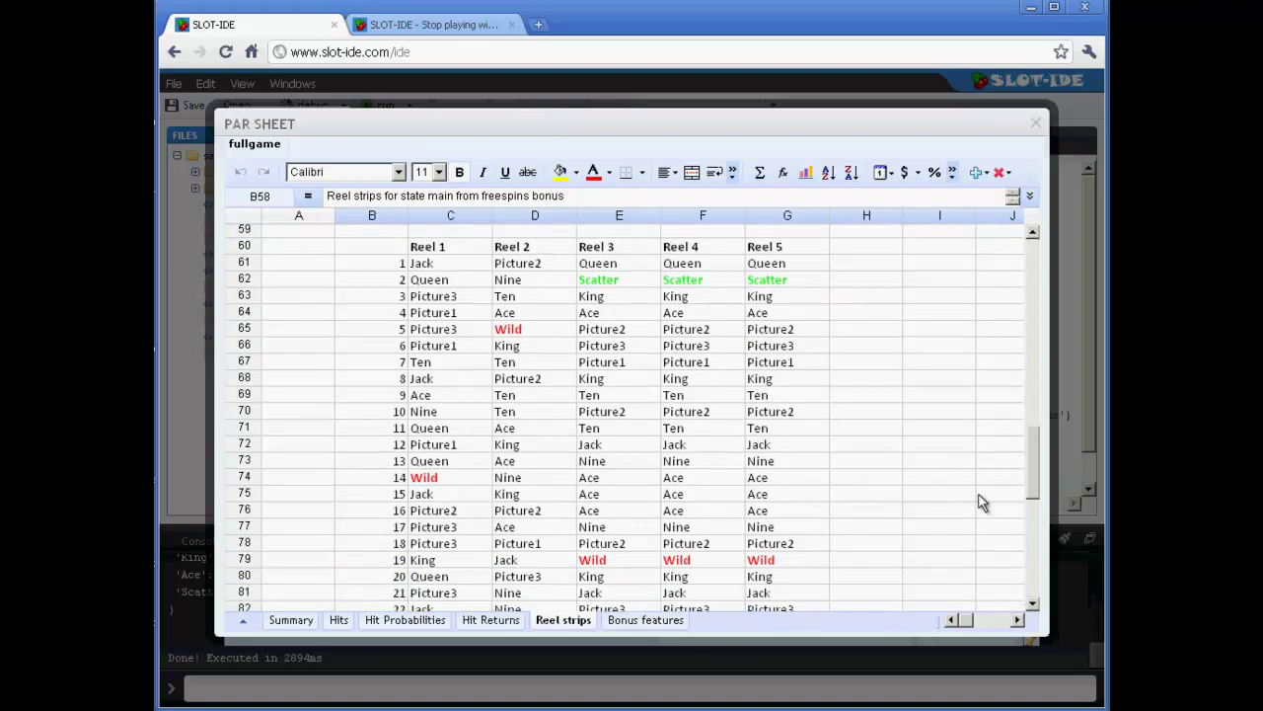
left_click_drag(1034, 494, 612, 656)
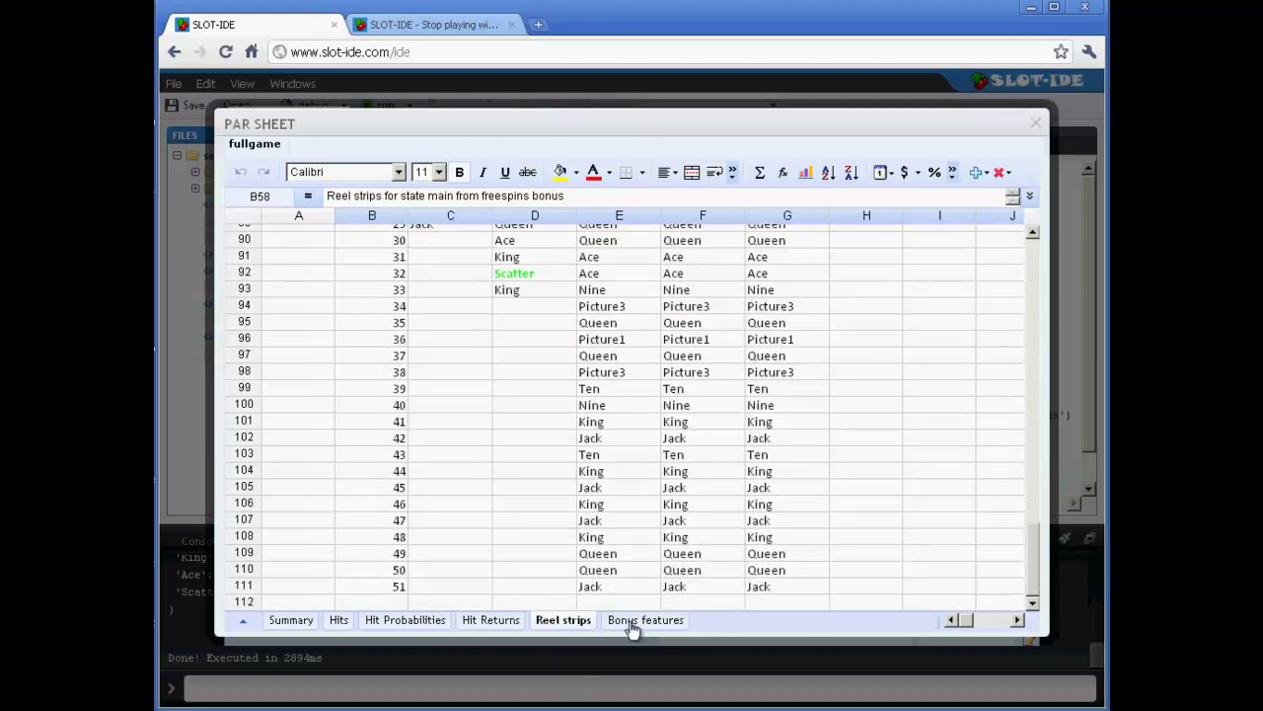
Step: Examine the freespins bonus's hit ratio, hit frequency, return and final states on the Bonus features sheet
left_click(632, 621)
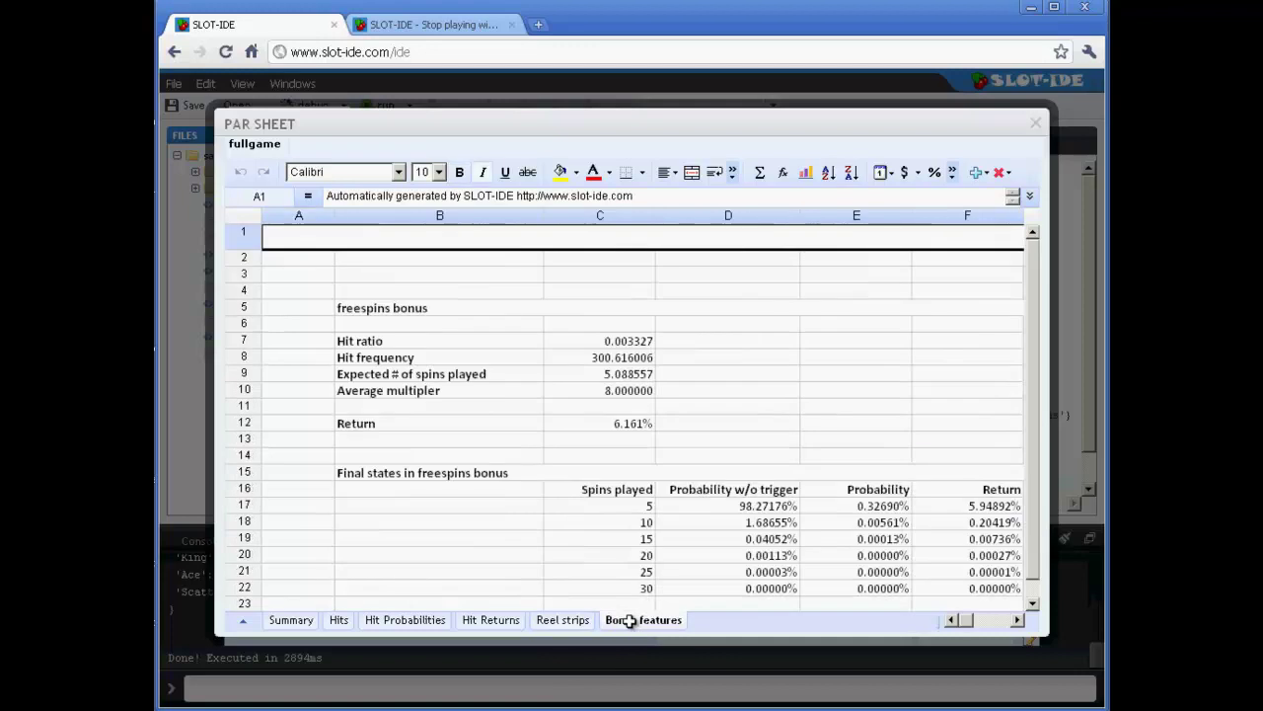
scroll(638, 465, "down", 3)
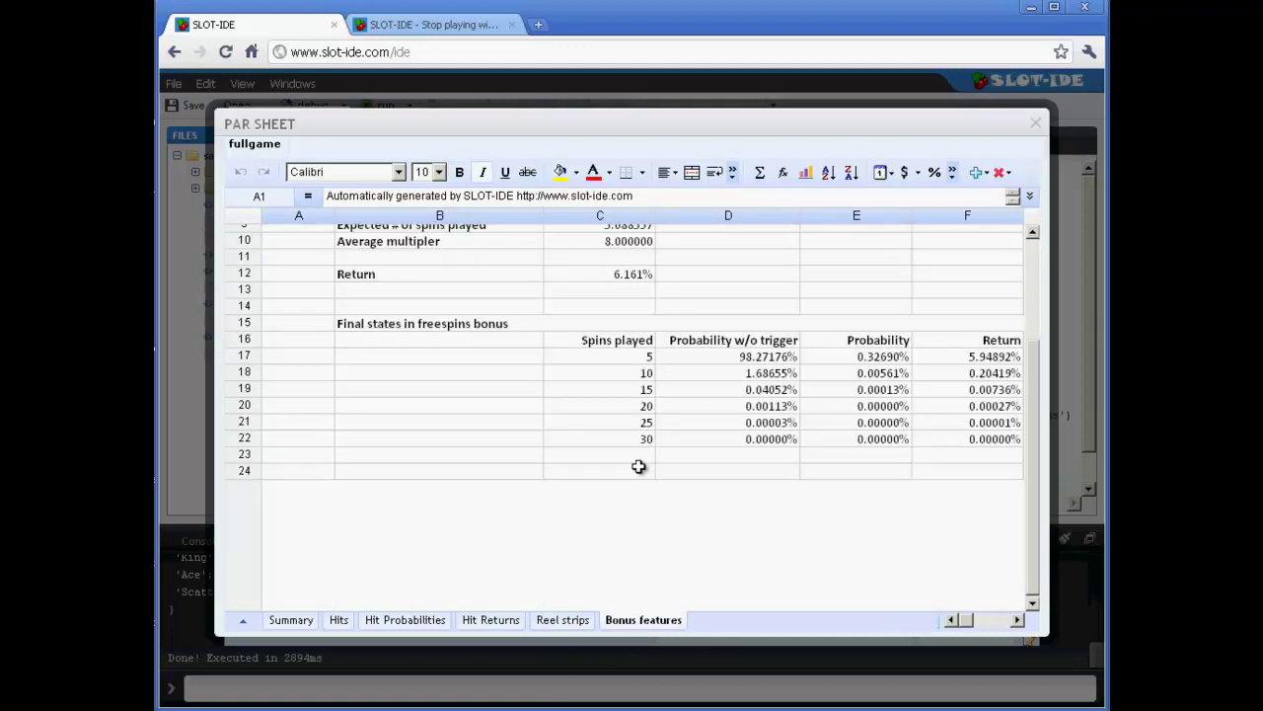
scroll(639, 465, "up", 1)
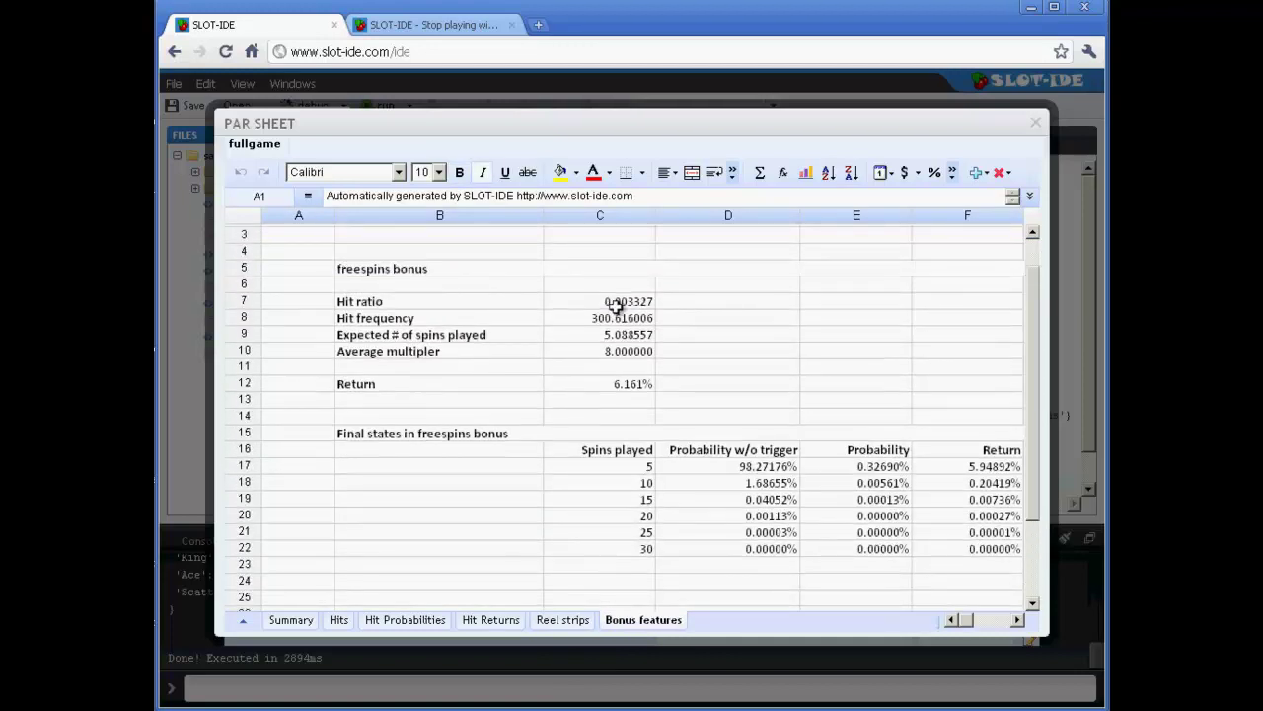
left_click(618, 302)
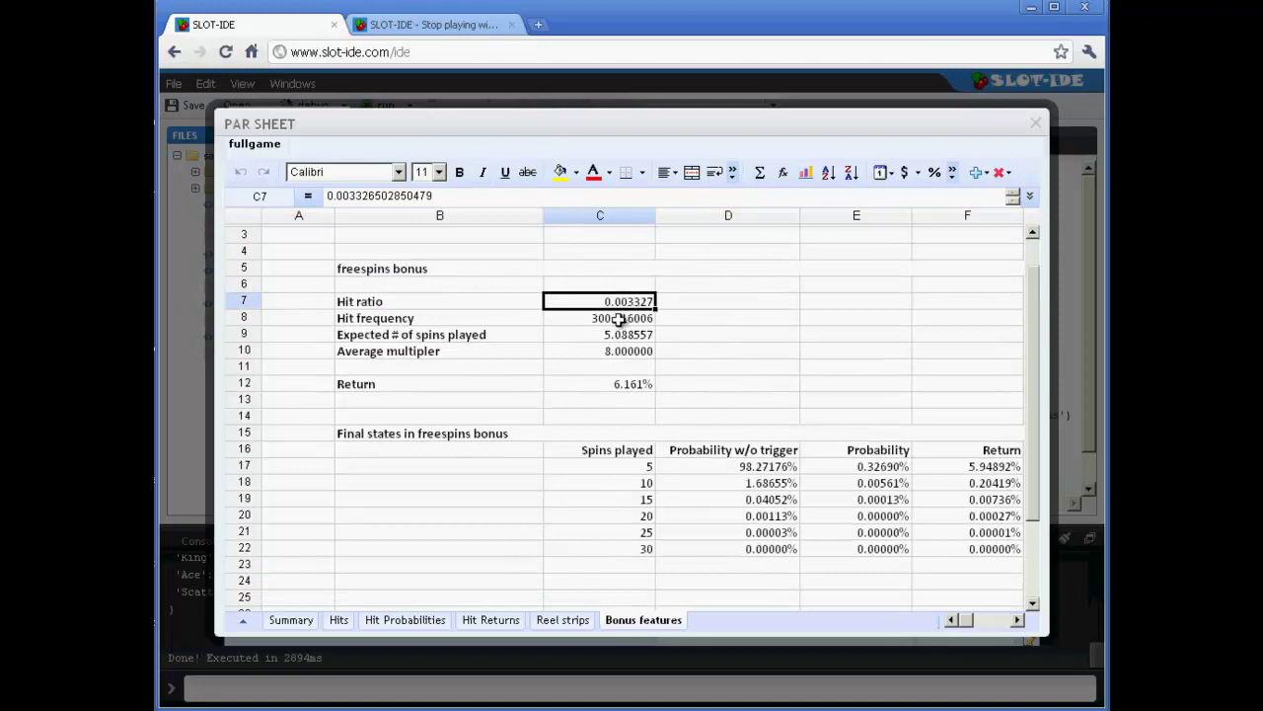
left_click(619, 318)
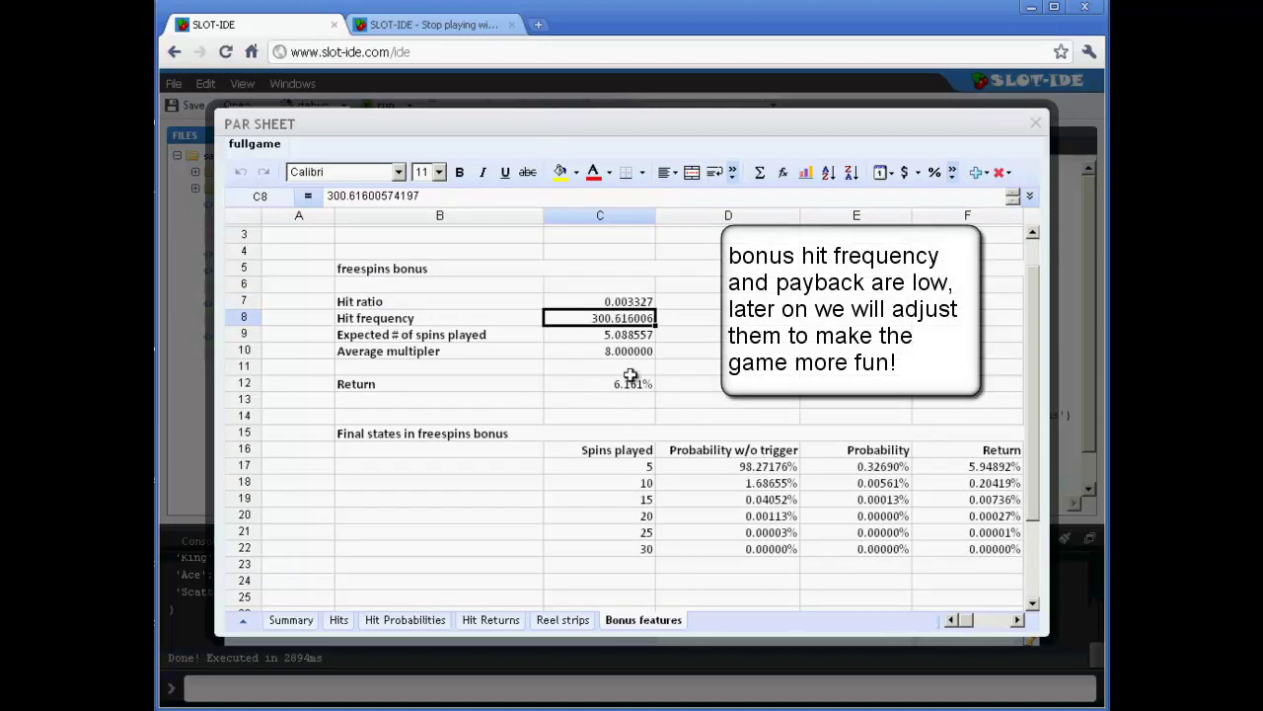
left_click(622, 415)
left_click(630, 384)
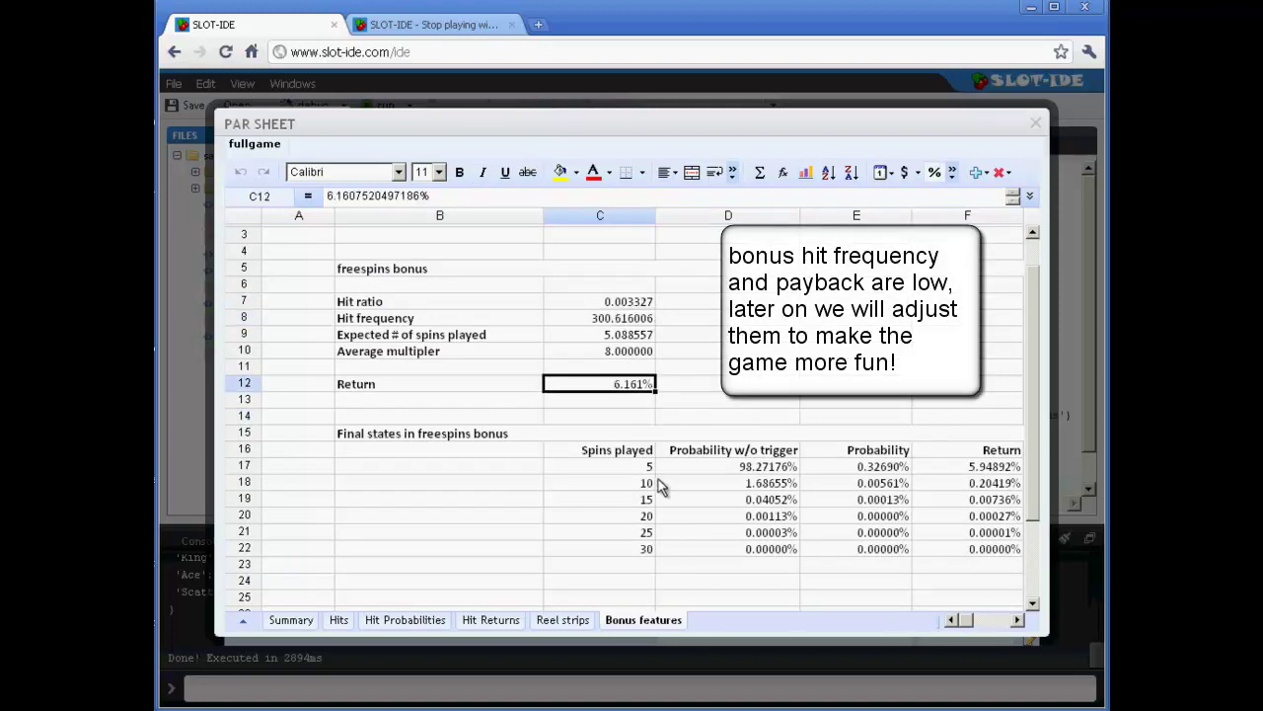
mouse_move(965, 627)
left_mouse_down()
mouse_move(985, 627)
mouse_move(958, 624)
left_mouse_up()
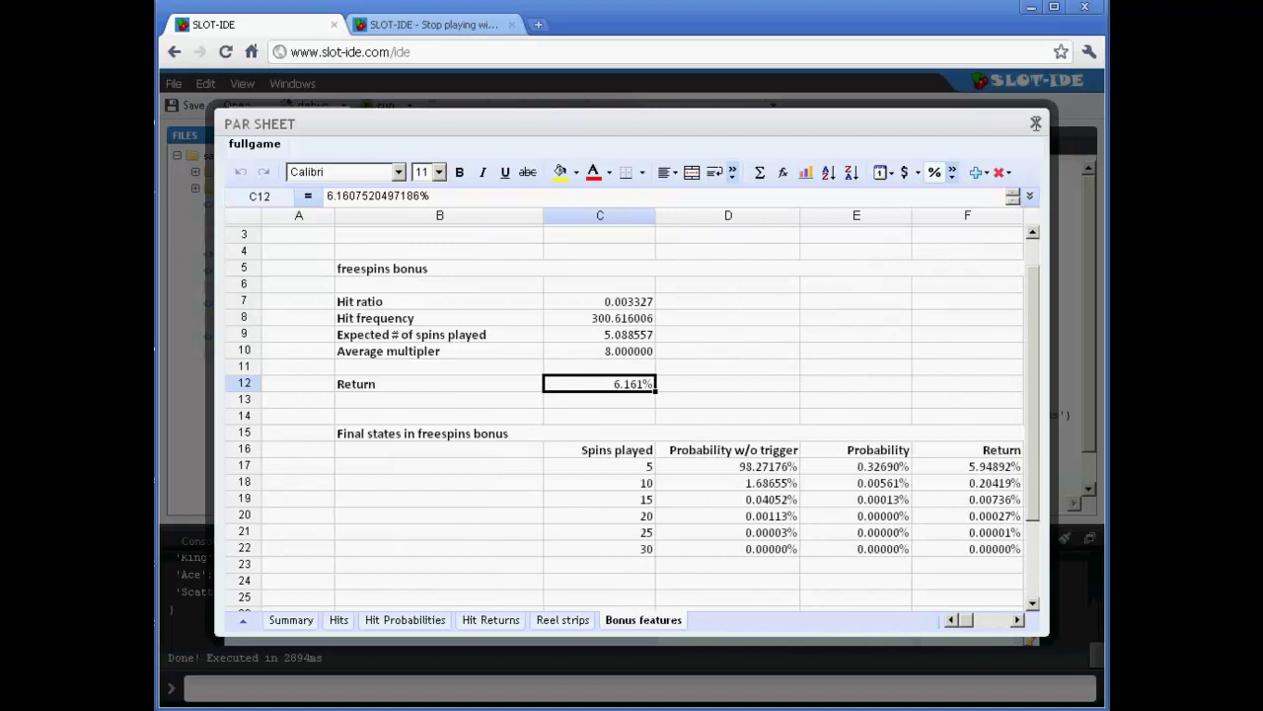
Step: Close the par sheet and shrink the output pane to give the code editor more room
left_click(1036, 126)
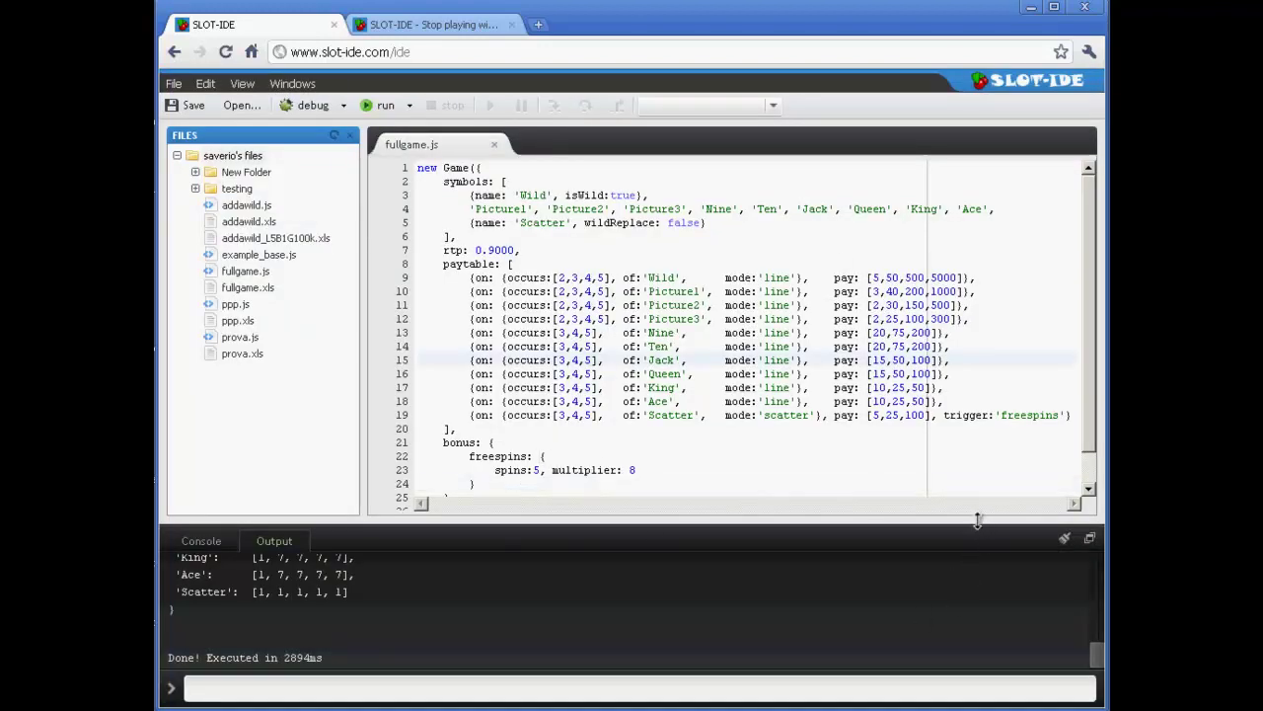
left_click_drag(975, 600, 977, 606)
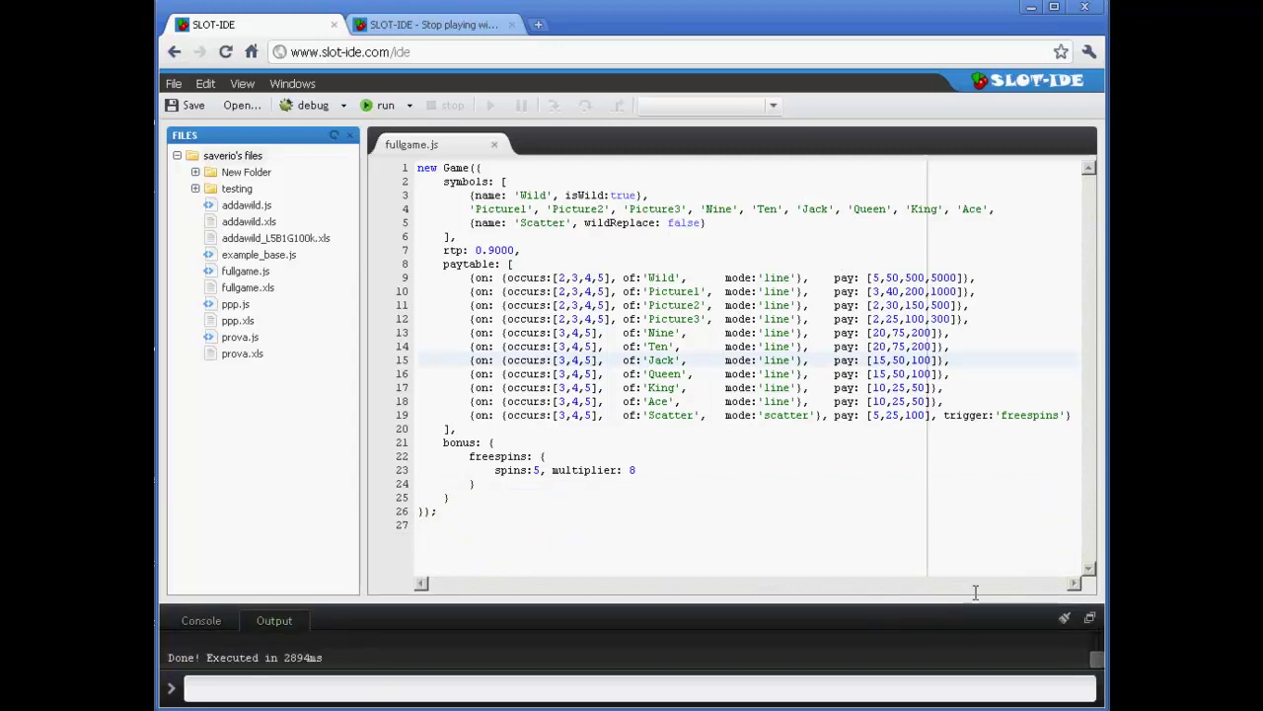
left_click(574, 538)
left_click(555, 480)
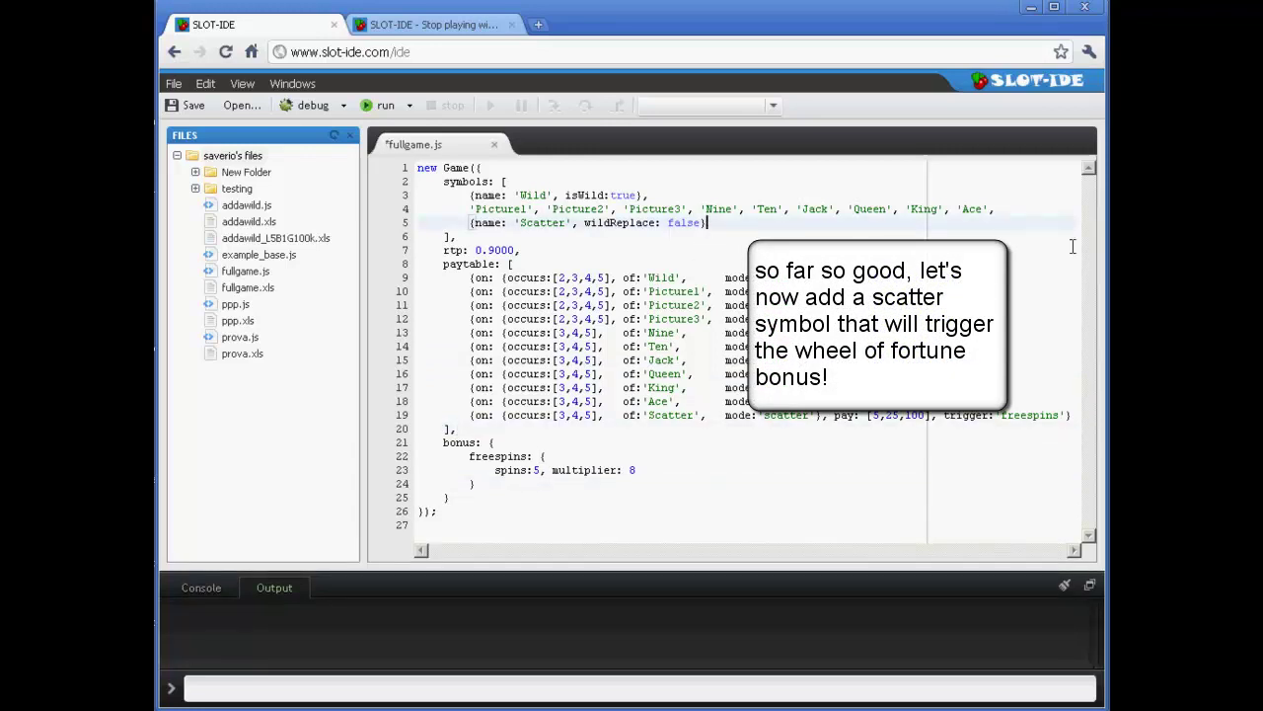
Step: Duplicate the Scatter entry at the end of the symbols list and rename the copy 'Wheel', keeping wildReplace: false
type(",")
key("Return")
mouse_move(711, 223)
left_mouse_down()
mouse_move(468, 222)
mouse_move(707, 210)
mouse_move(708, 223)
left_mouse_up()
key("ctrl+c")
left_click(612, 237)
key("ctrl+v")
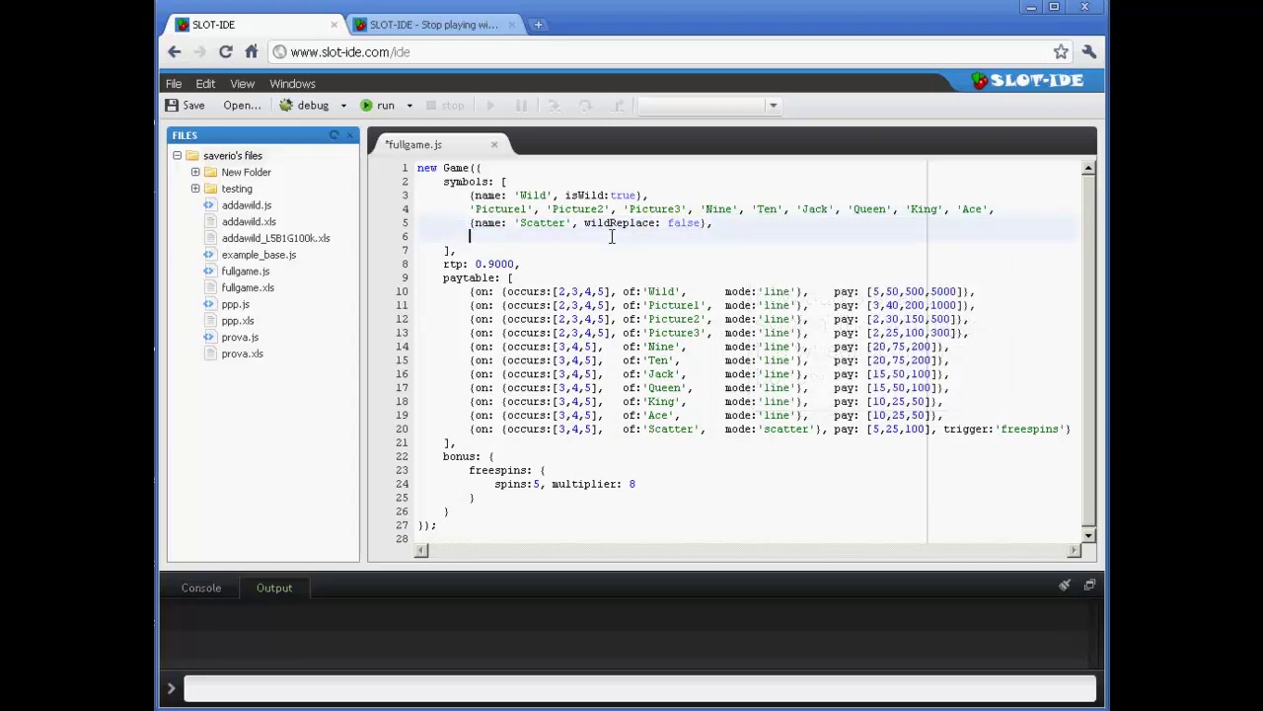
double_click(533, 237)
type("Wheel")
Step: Duplicate the Scatter row at the end of the paytable and change the copy's symbol to 'Wheel'
left_click(700, 429)
key("shift+End")
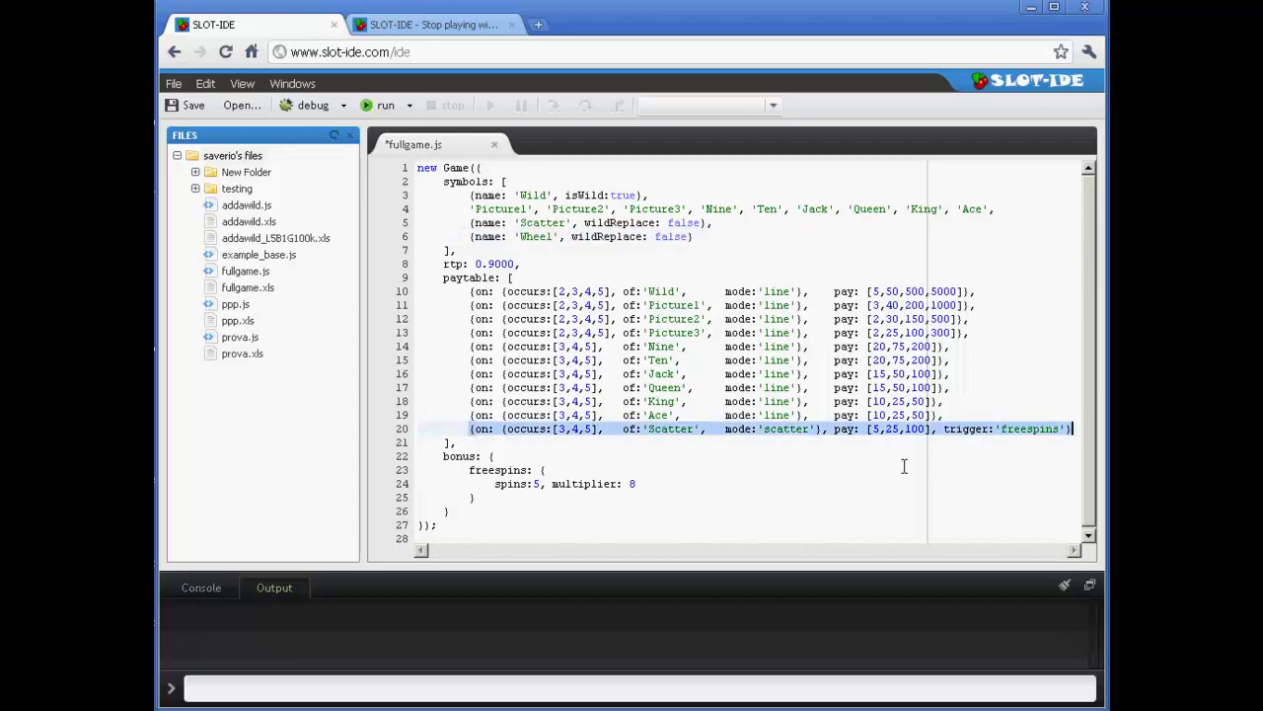
key("End")
type(",")
key("Return")
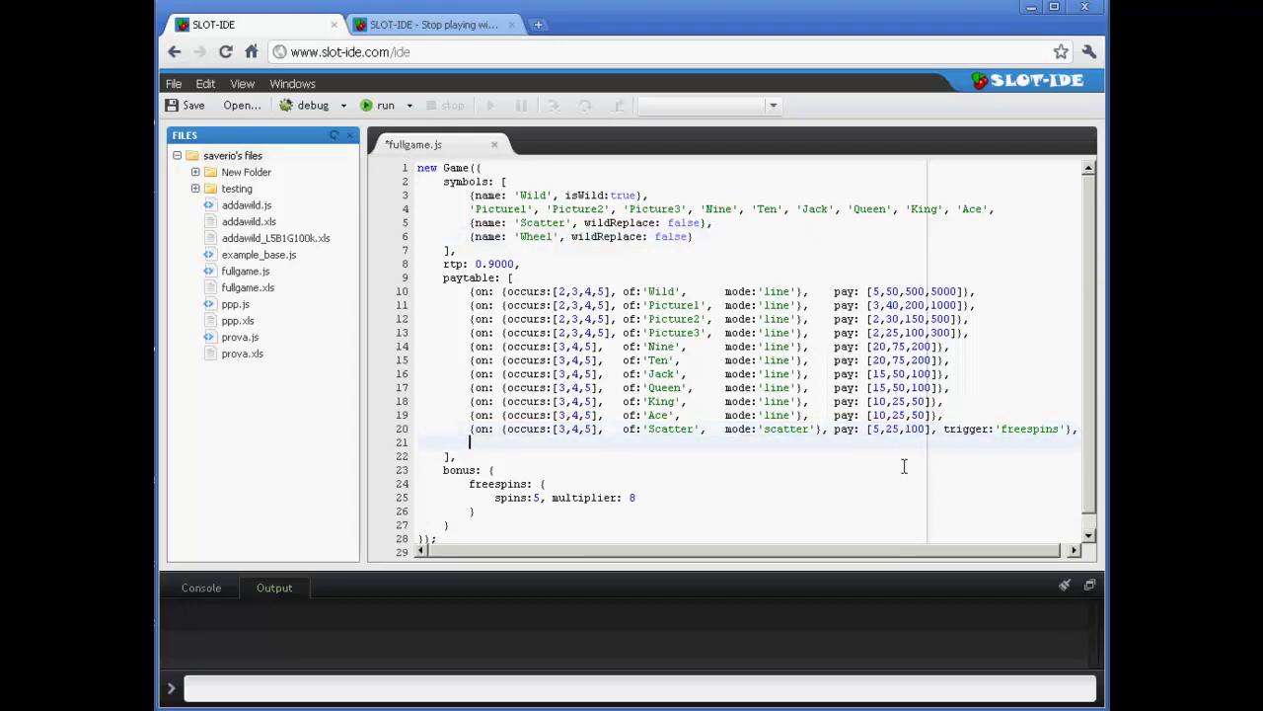
key("ctrl+v")
key("ctrl+g")
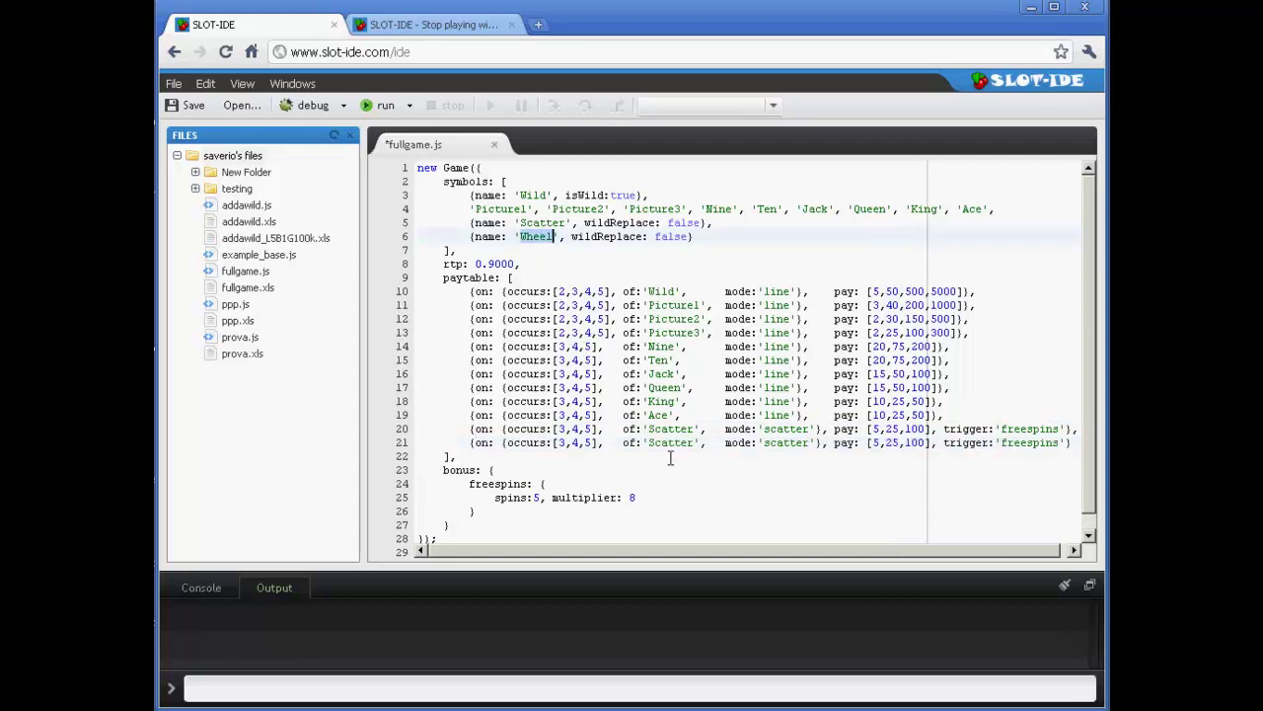
double_click(677, 441)
key("ctrl+v")
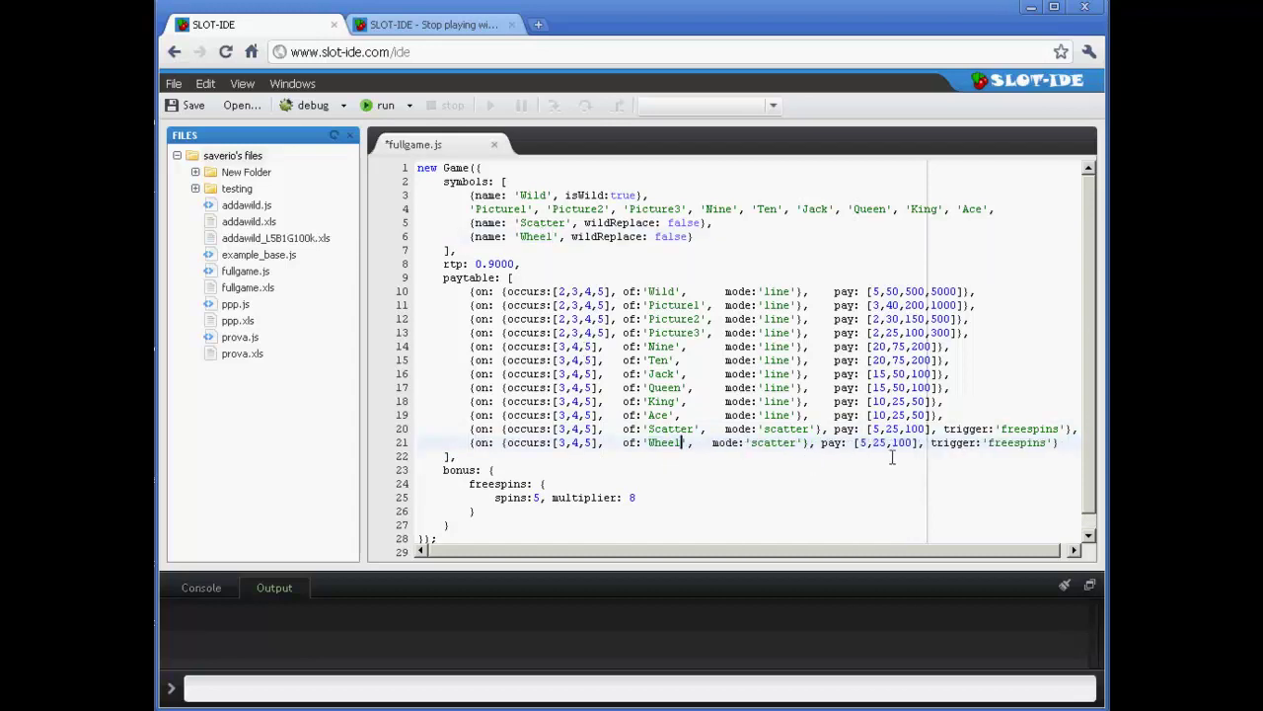
Step: Set the Wheel paytable row's trigger to 'wheel' and its pay values to [5,10,50]
double_click(1023, 444)
type("w")
key("BackSpace")
key("Delete")
type("10")
key("Delete")
type("5")
key("BackSpace")
left_click(707, 428)
Step: Add an empty wheel: { } block after the freespins block in the bonus section
scroll(706, 429, "down", 1)
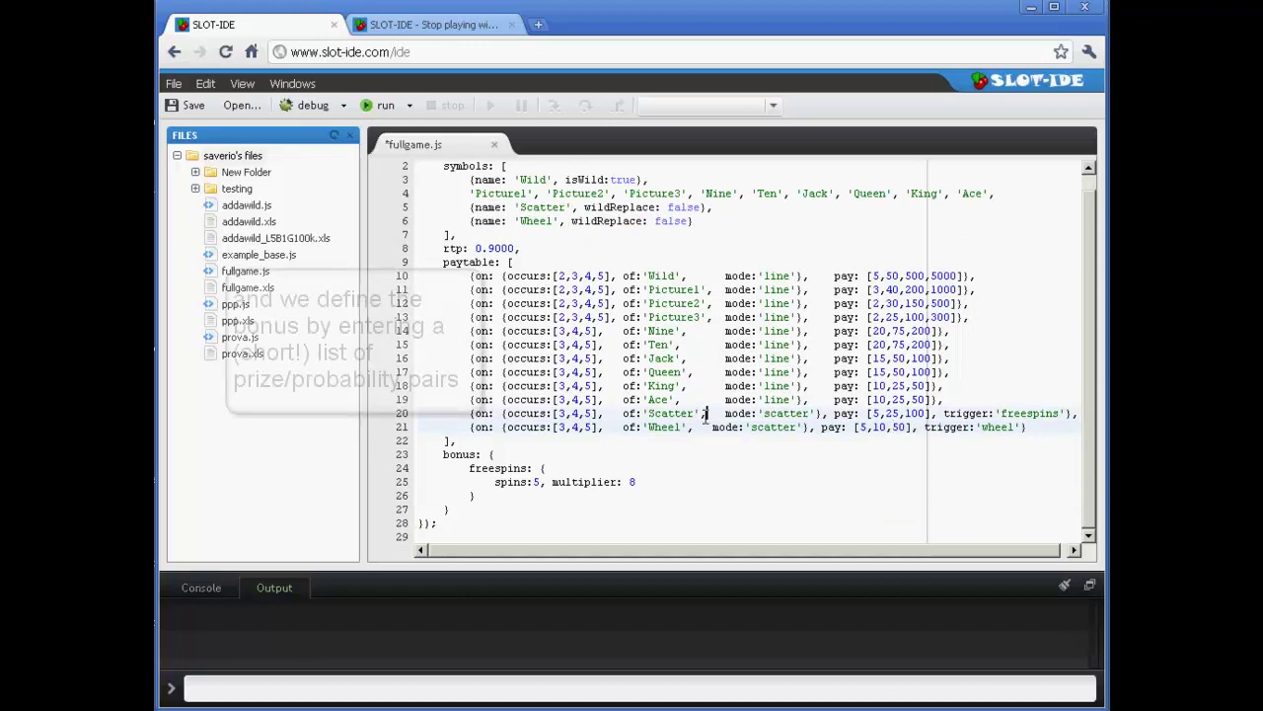
left_click(496, 483)
left_click(586, 492)
type(",")
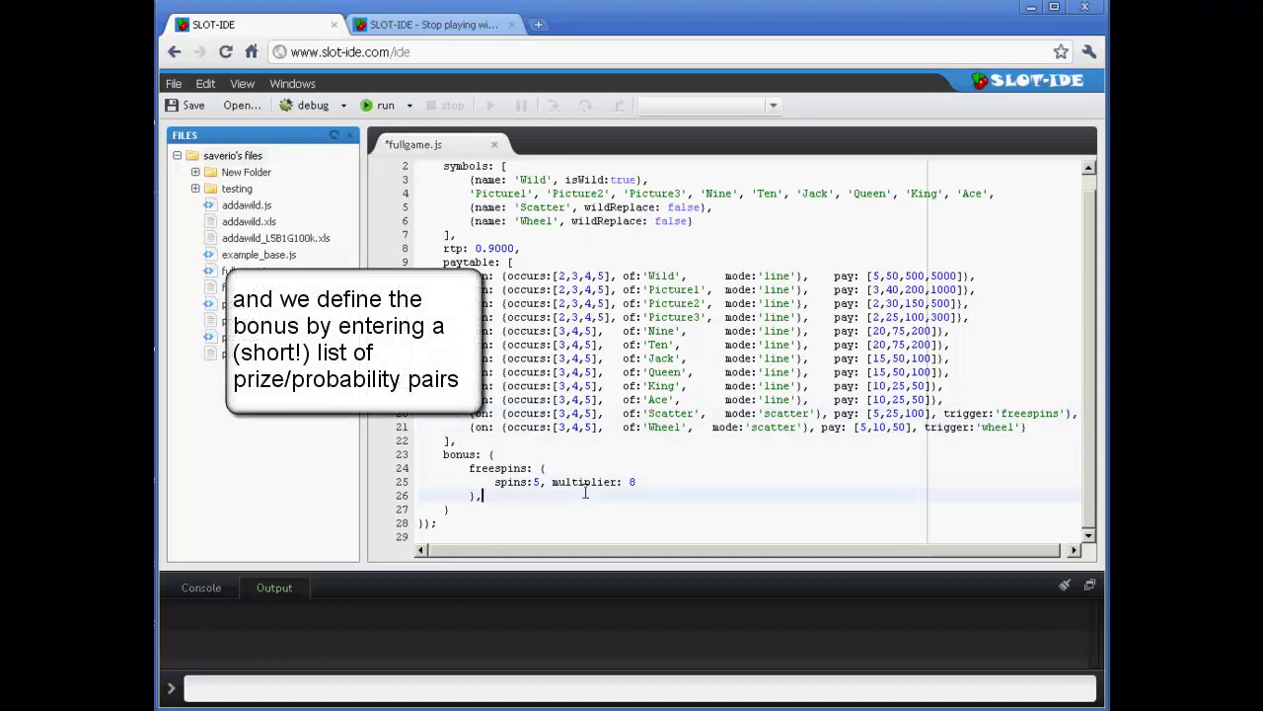
key("Return")
type("wheel: {")
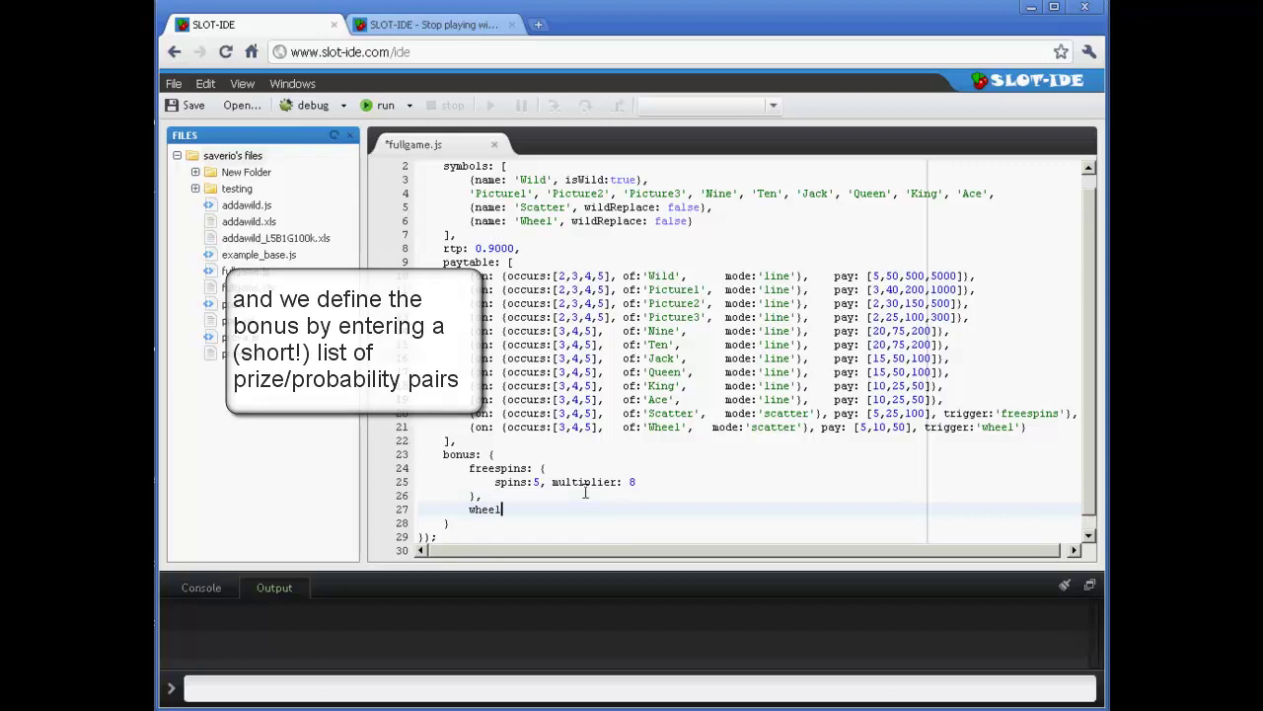
key("Return")
key("Return")
type("}")
key("Down")
key("Down")
key("Up")
key("Up")
key("Up")
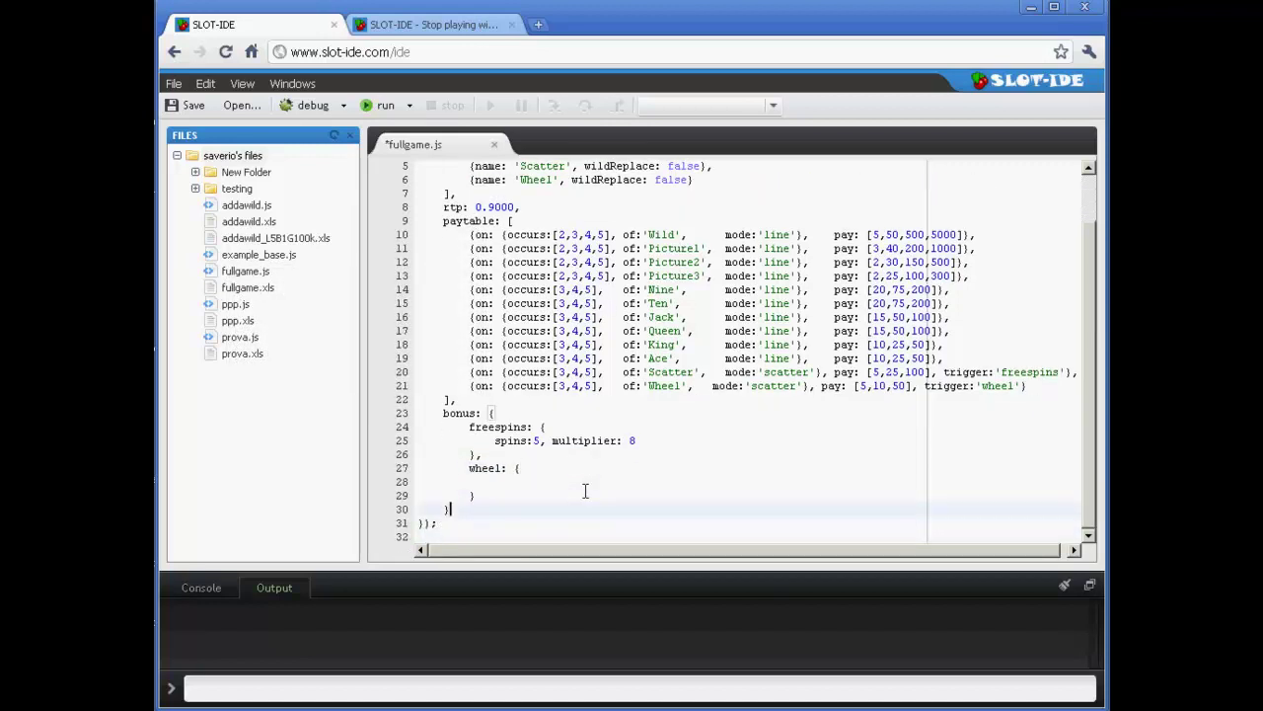
Step: Add an empty prize: [ ] array inside the wheel block of the bonus section
type("prize")
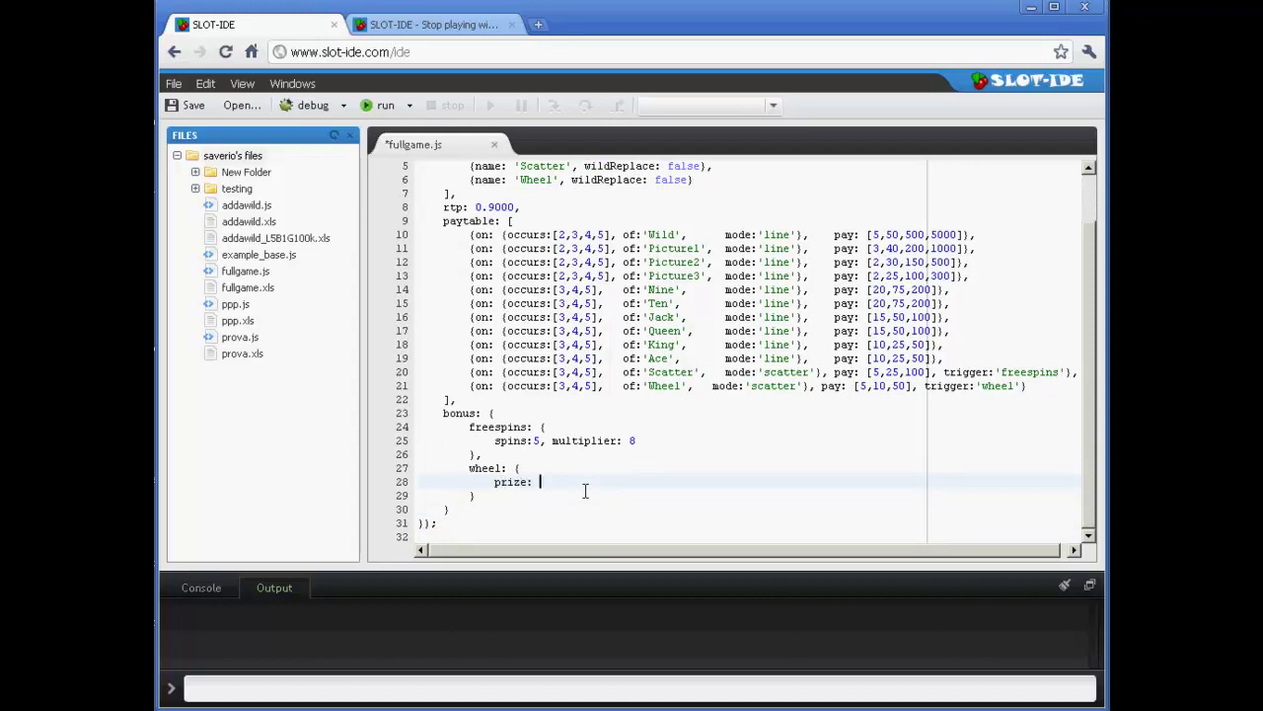
type(": [")
key("Return")
key("Return")
type("]")
key("Up")
Step: Fill the wheel's prize array with the entries {prize: 10, prob: 0.8} and {prize: 25, prob: 0.2}
type("{")
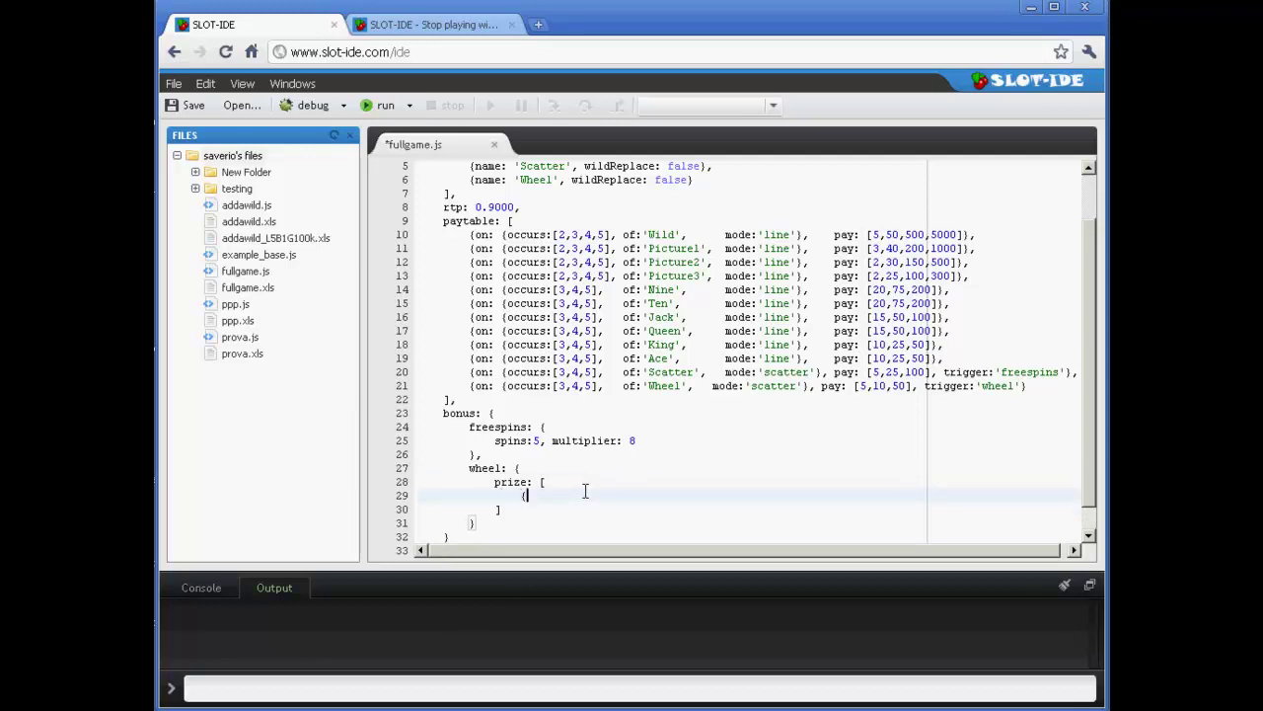
type("prize: 10, prob: 0.8},")
key("Return")
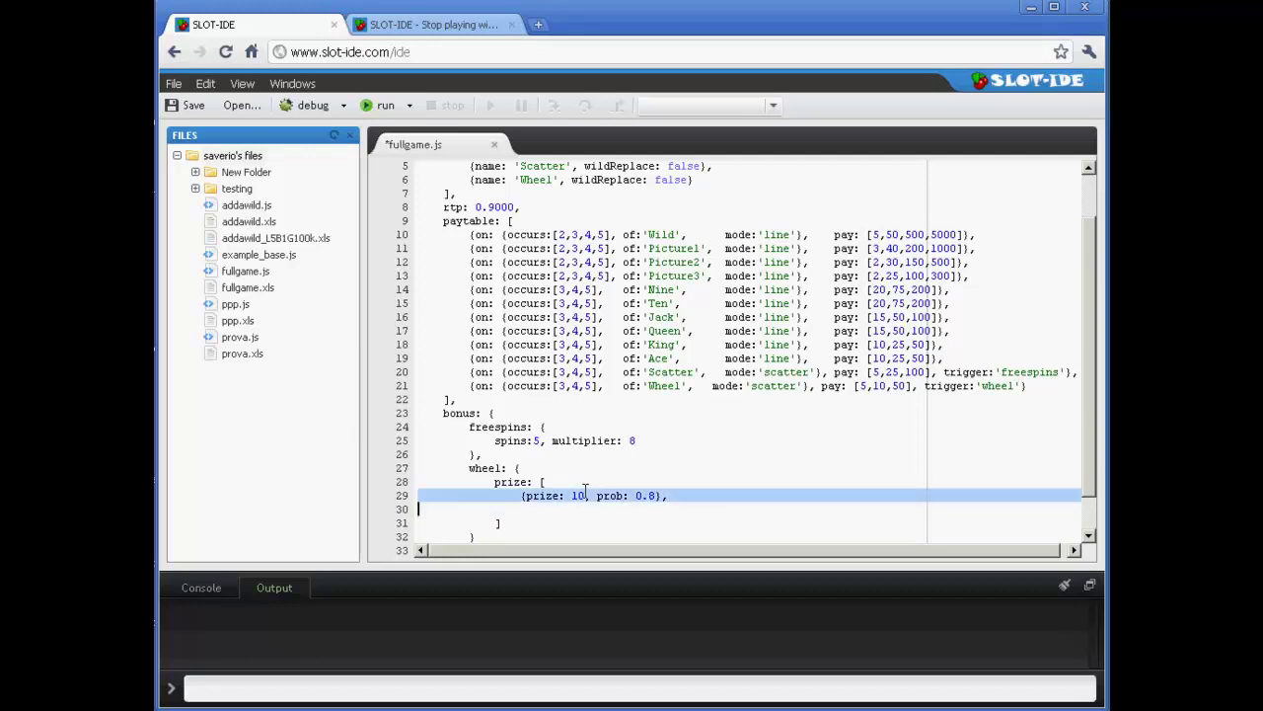
key("ctrl+v")
key("BackSpace")
key("BackSpace")
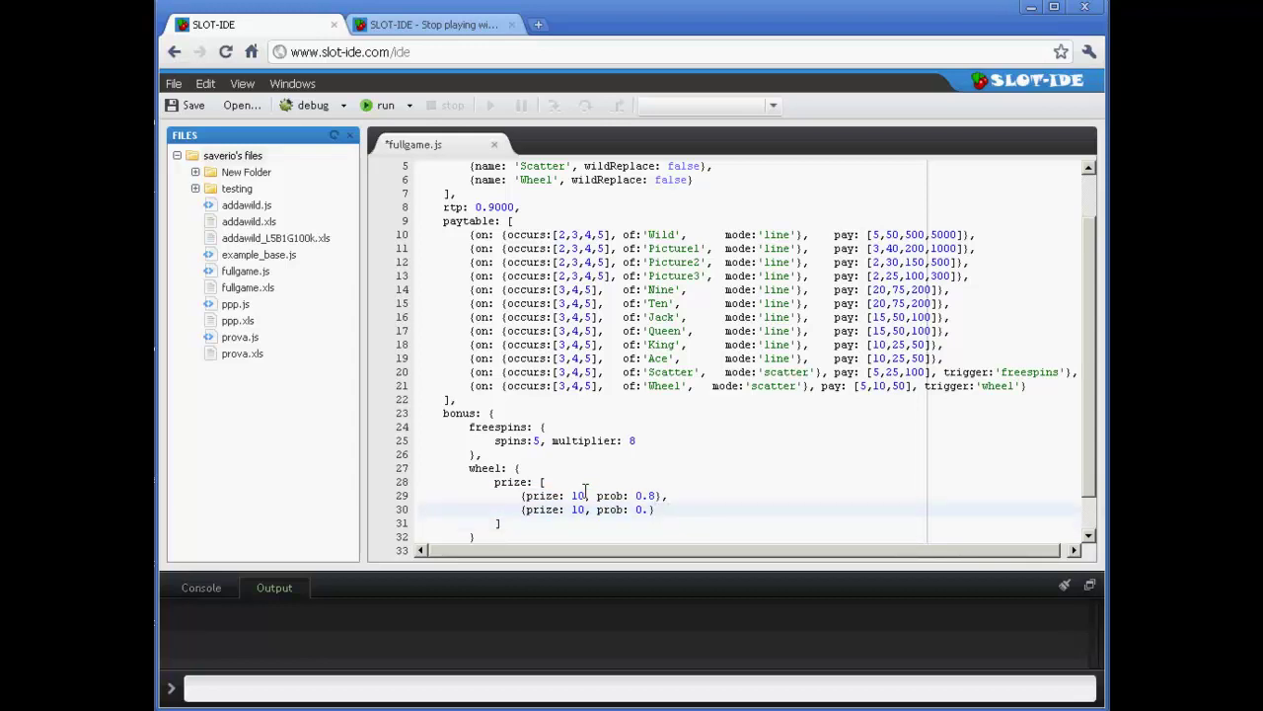
key("BackSpace")
key("BackSpace")
type("25")
Step: Save fullgame.js and run it to generate the par sheet
left_click(576, 386)
left_click(177, 106)
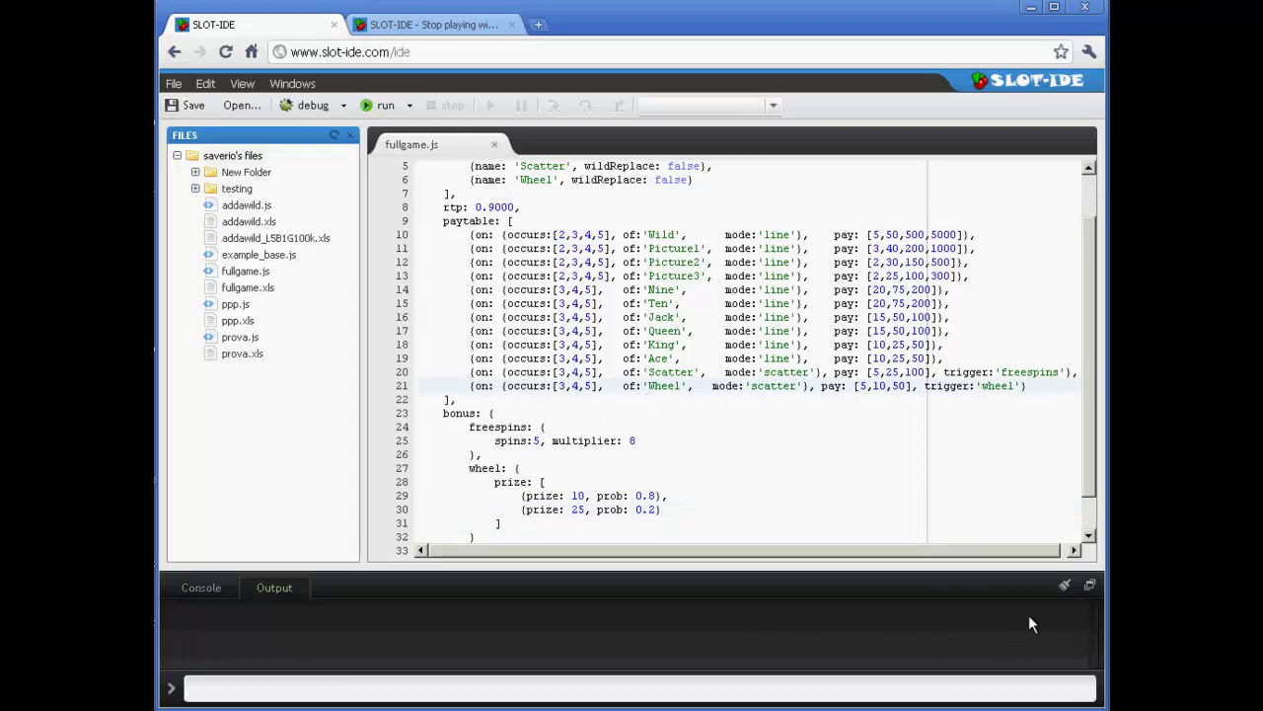
left_click_drag(1029, 572, 1026, 630)
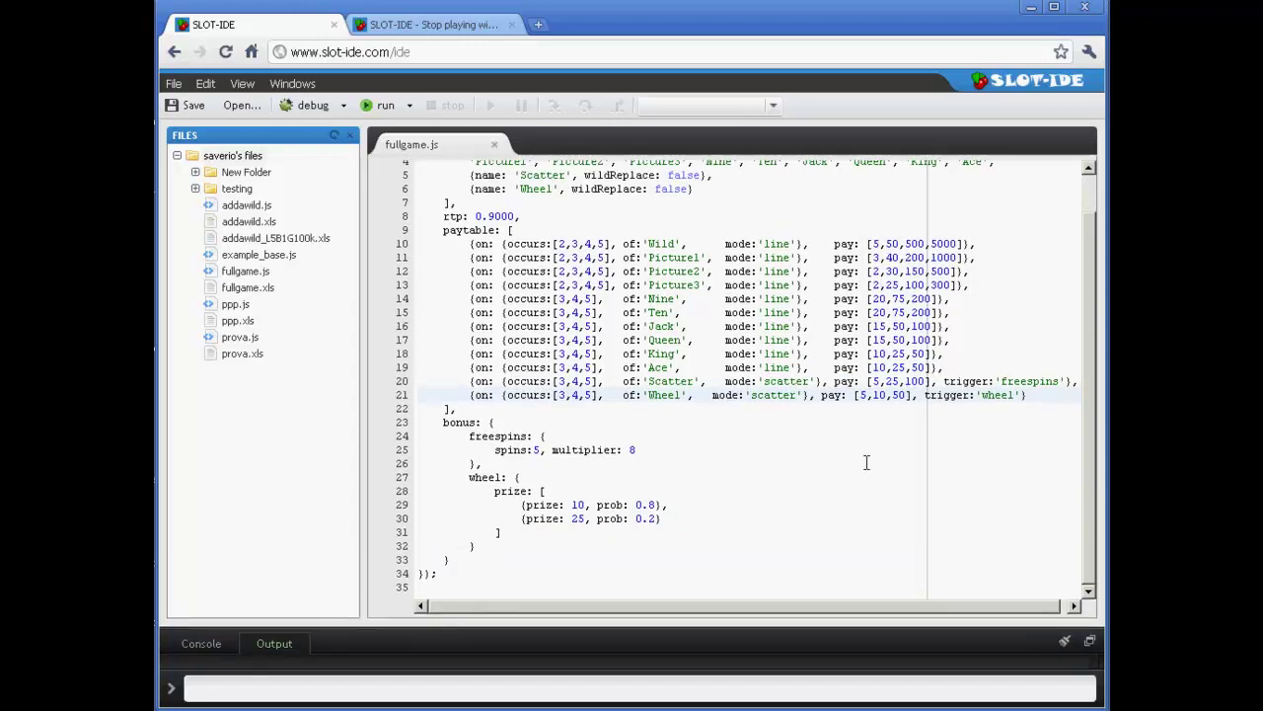
scroll(807, 366, "up", 1)
left_click(519, 525)
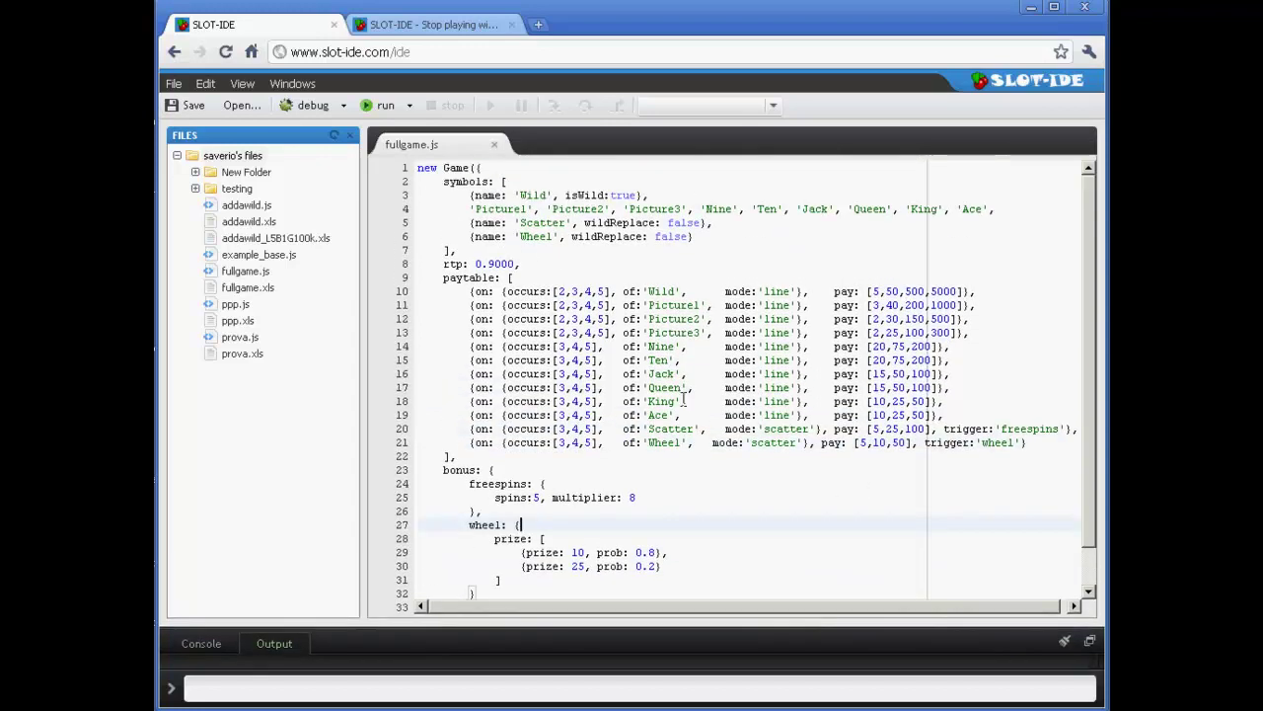
scroll(606, 481, "down", 1)
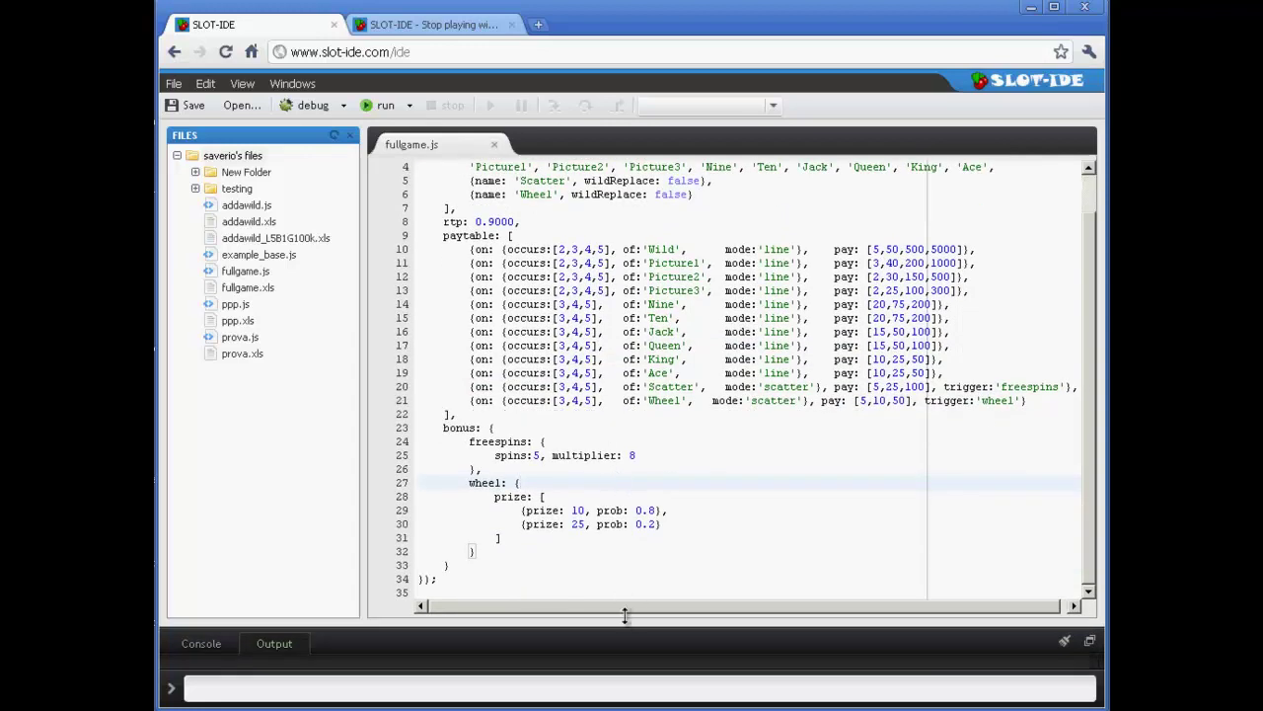
left_click_drag(625, 624, 648, 551)
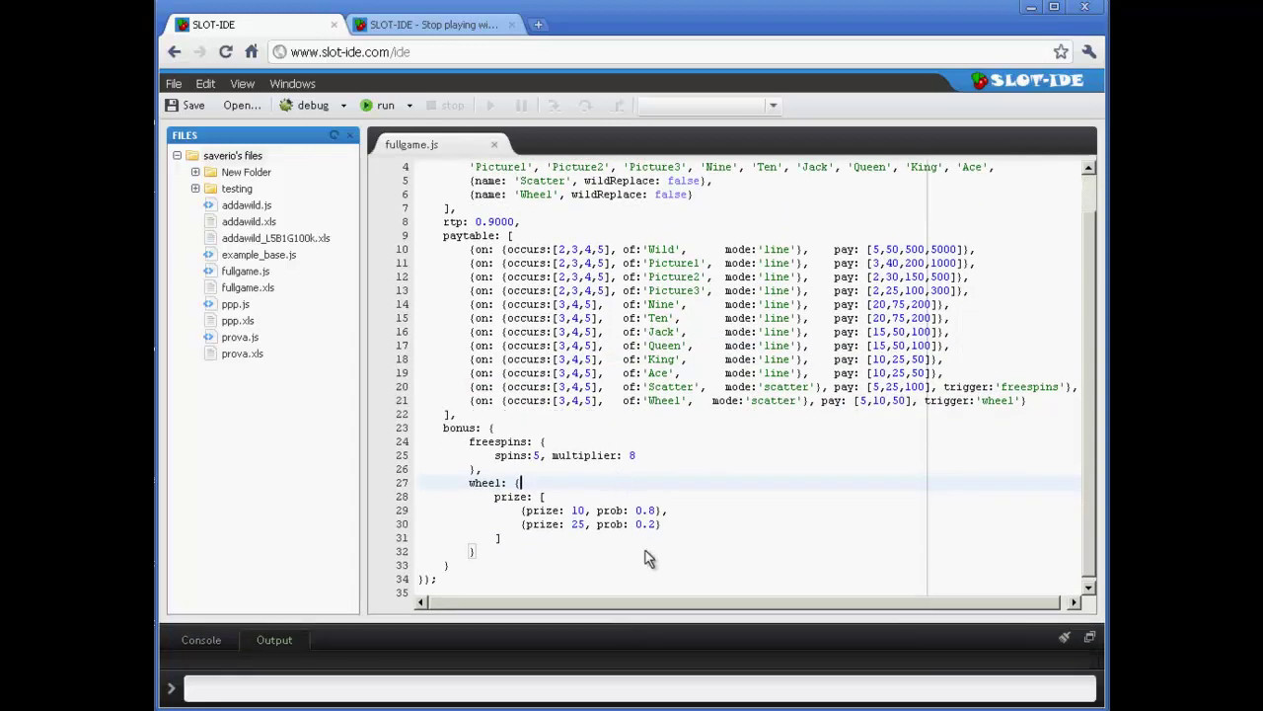
left_click(386, 107)
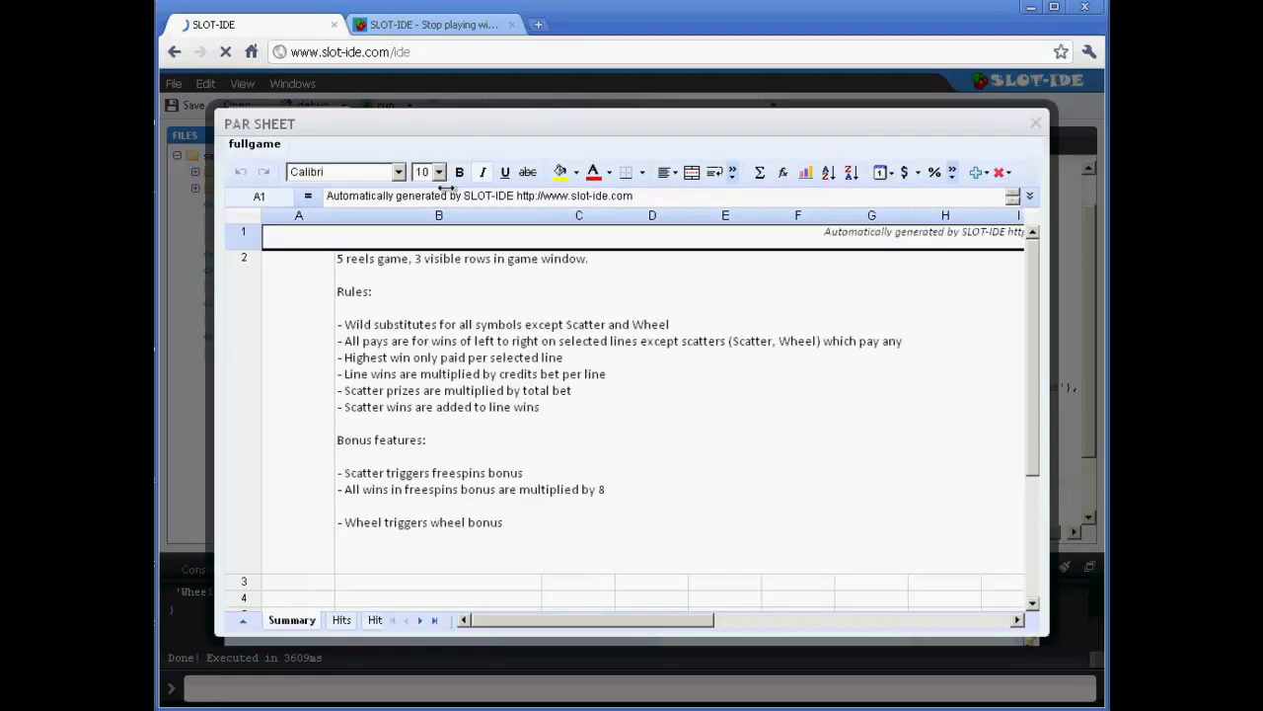
Step: Examine the RTP breakdown in the par sheet's summary, checking the total, freespins bonus and wheel bonus values
left_click_drag(780, 608, 896, 622)
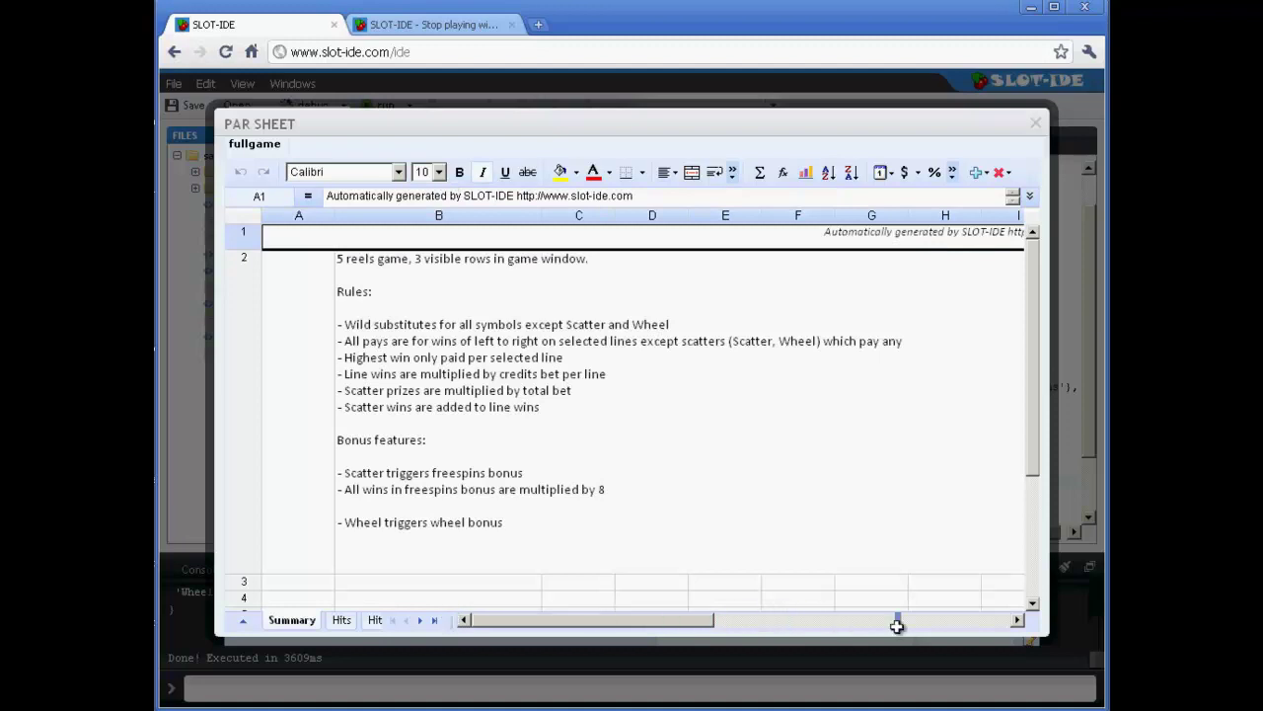
left_click(454, 522)
scroll(676, 411, "down", 3)
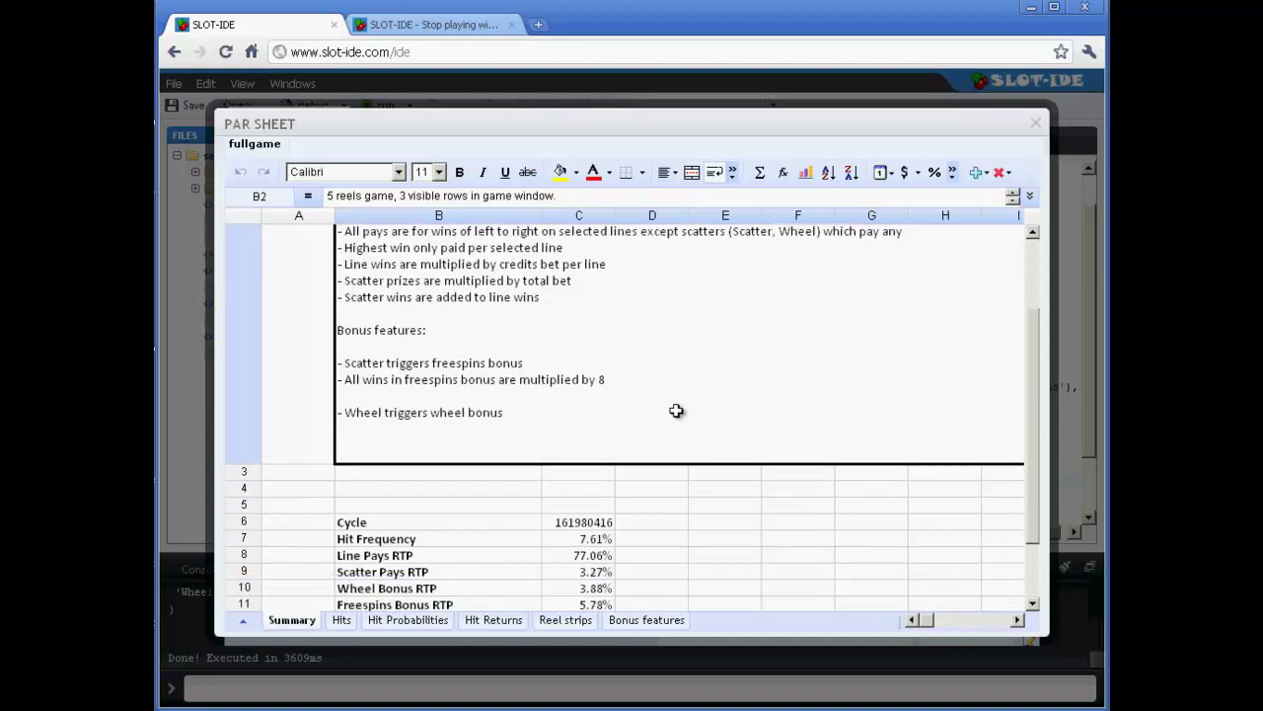
scroll(676, 411, "down", 2)
left_click(691, 498)
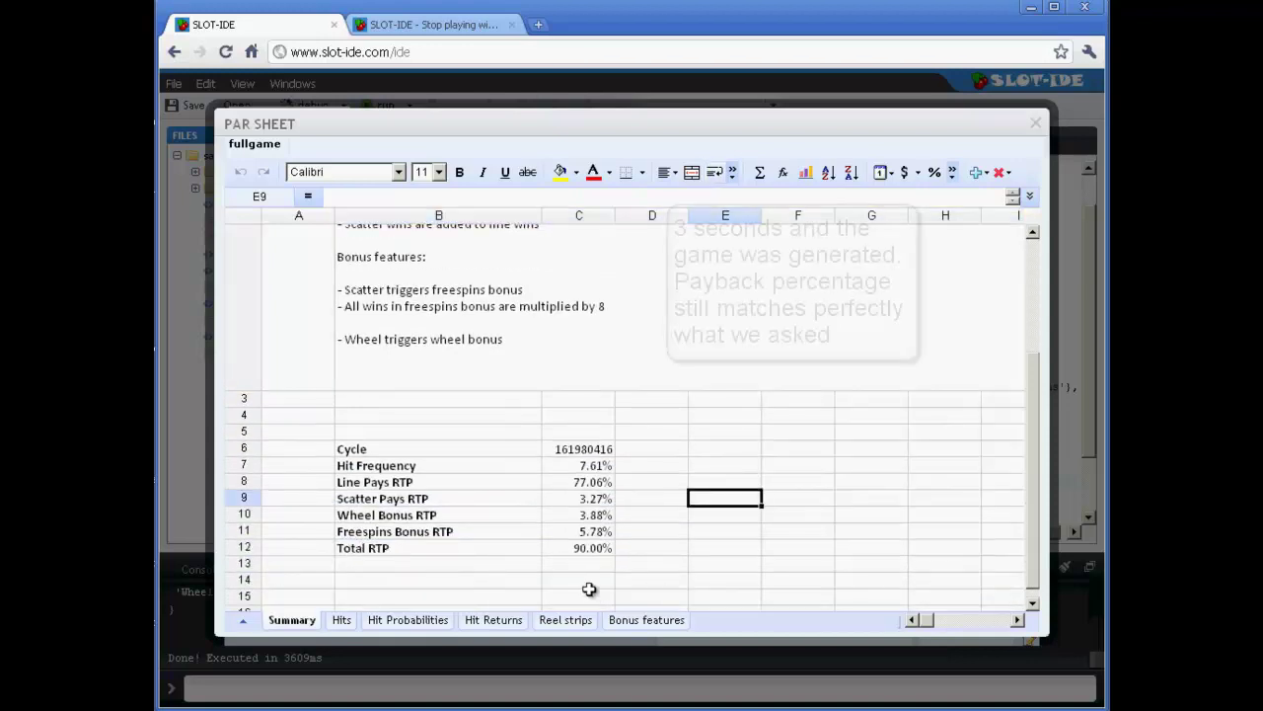
left_click(596, 553)
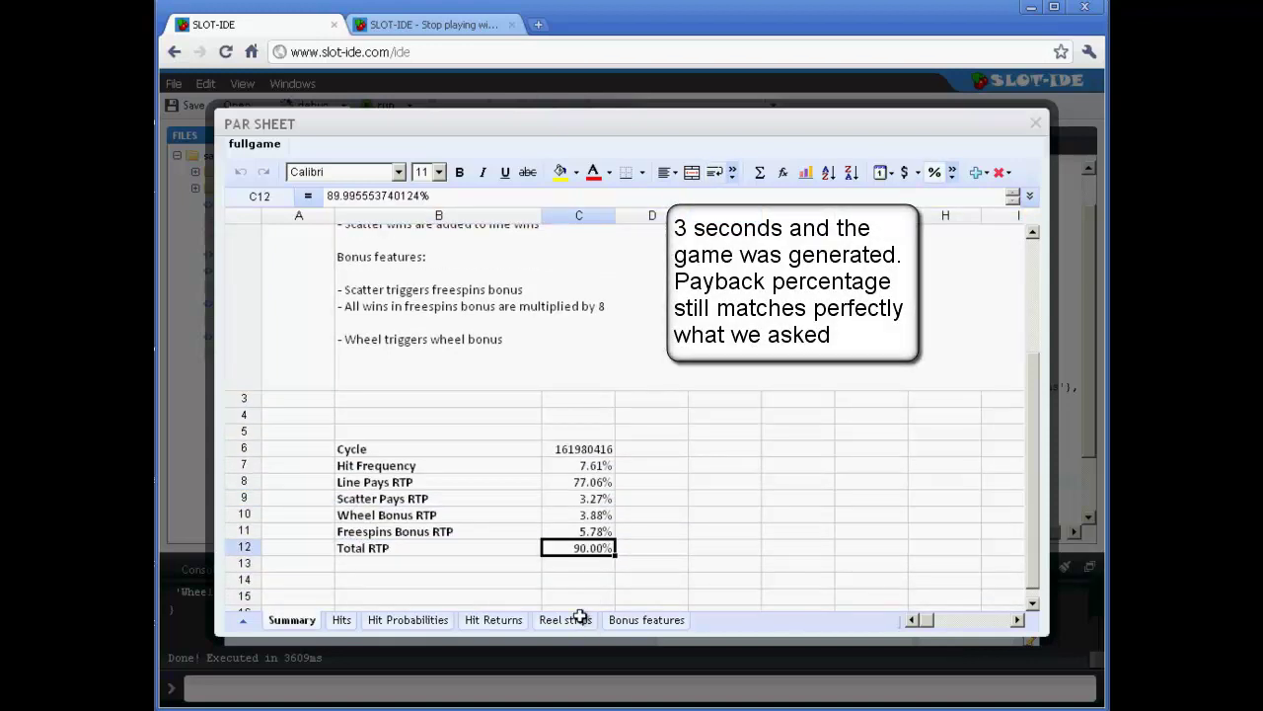
left_click(588, 533)
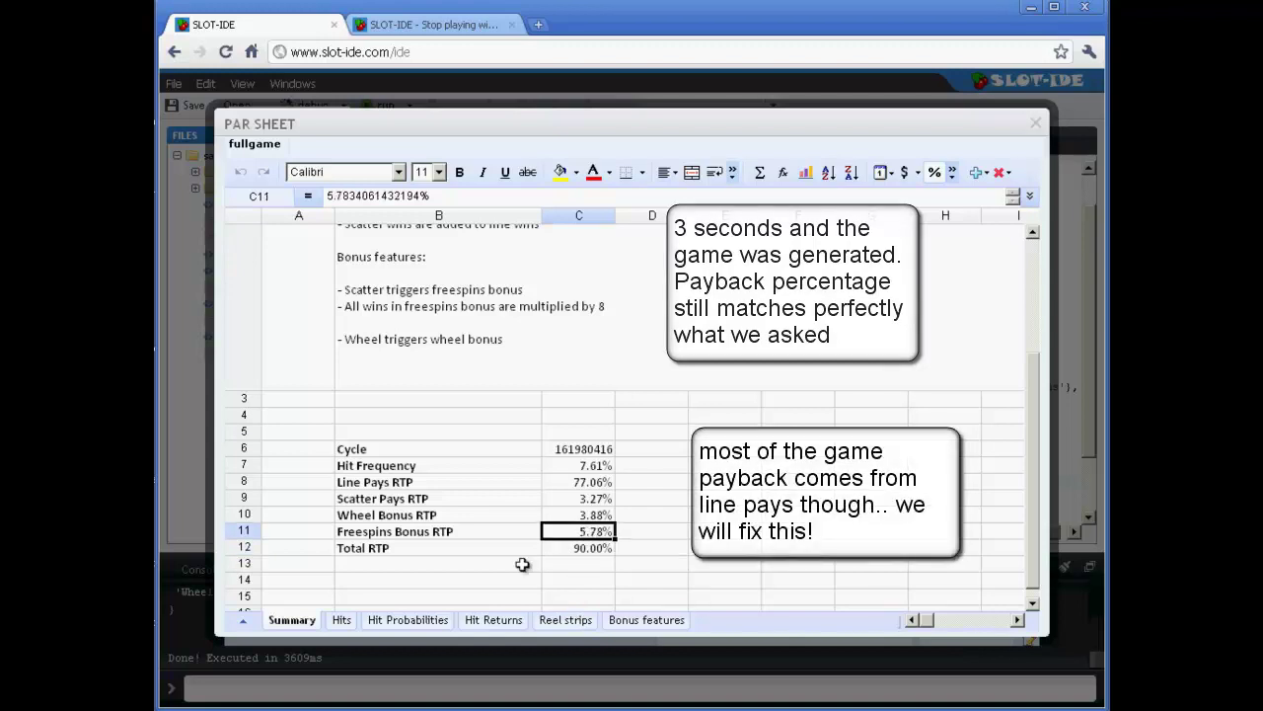
key("Up")
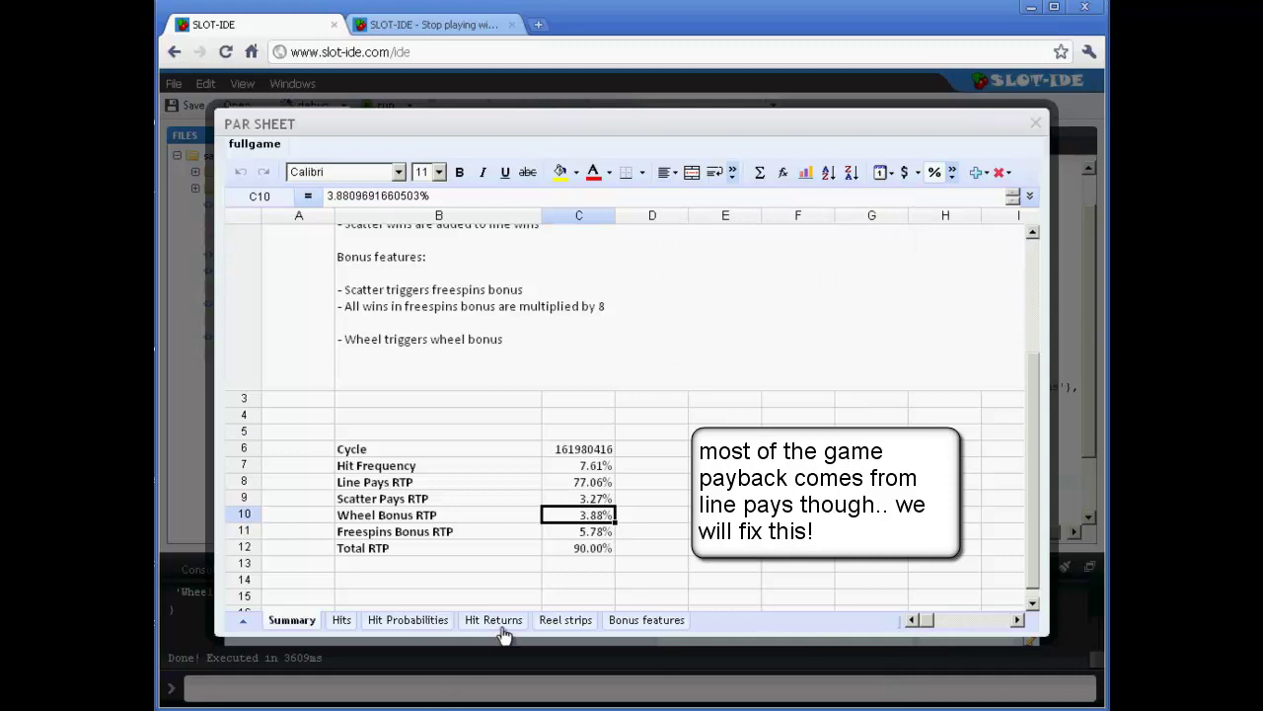
Step: Review the par sheet's reel strips for both the main game and the freespins bonus
left_click(562, 625)
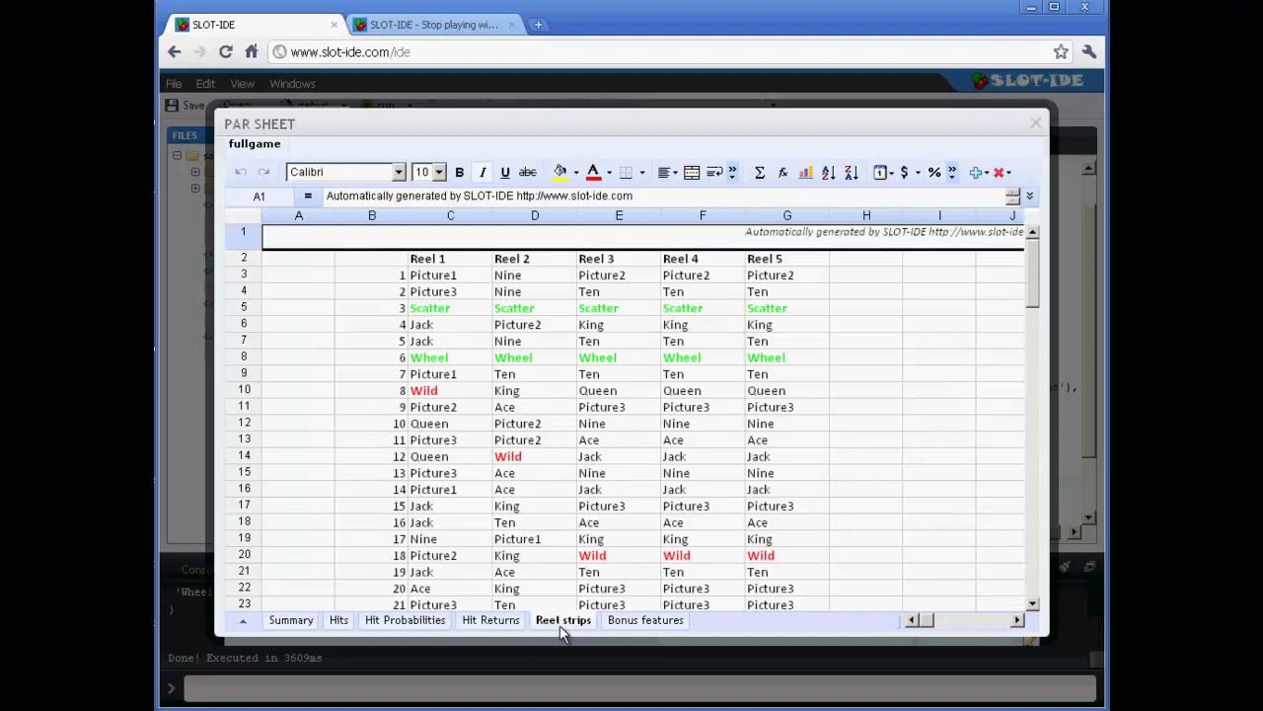
left_click_drag(1033, 284, 1026, 437)
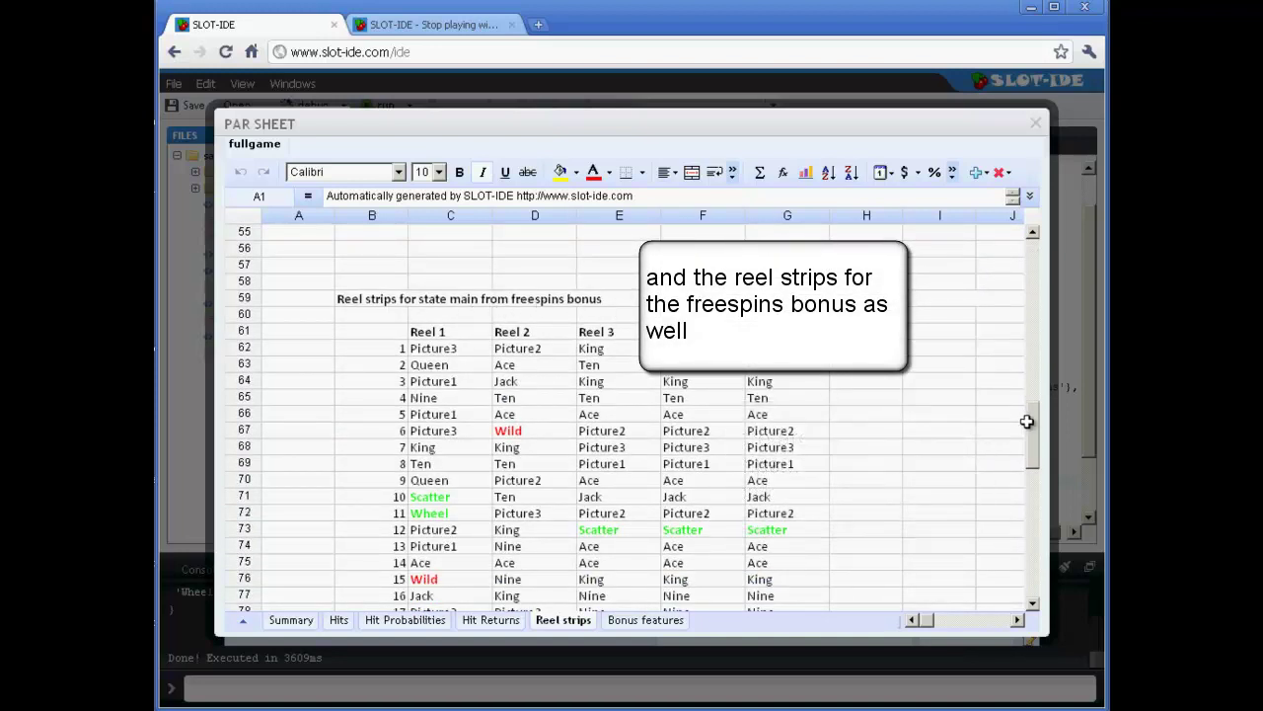
left_click(534, 298)
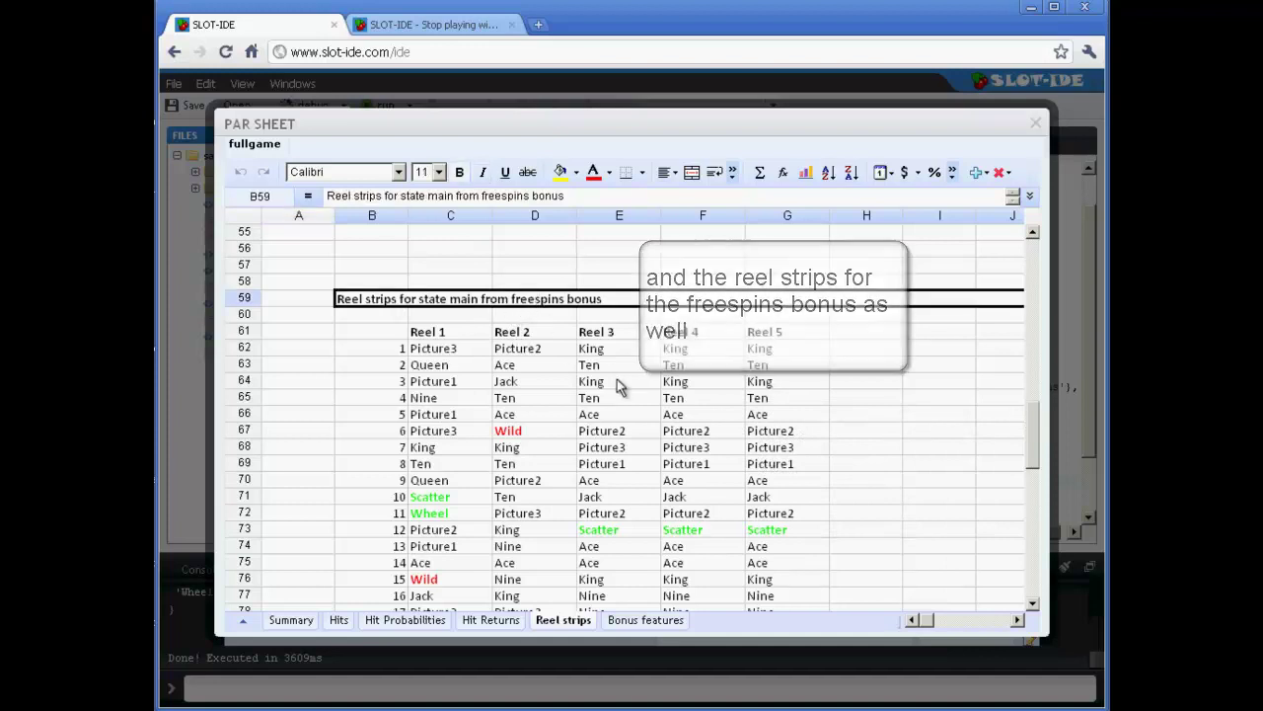
left_click(895, 445)
left_click_drag(1034, 434, 1037, 585)
left_click_drag(1022, 537, 1023, 237)
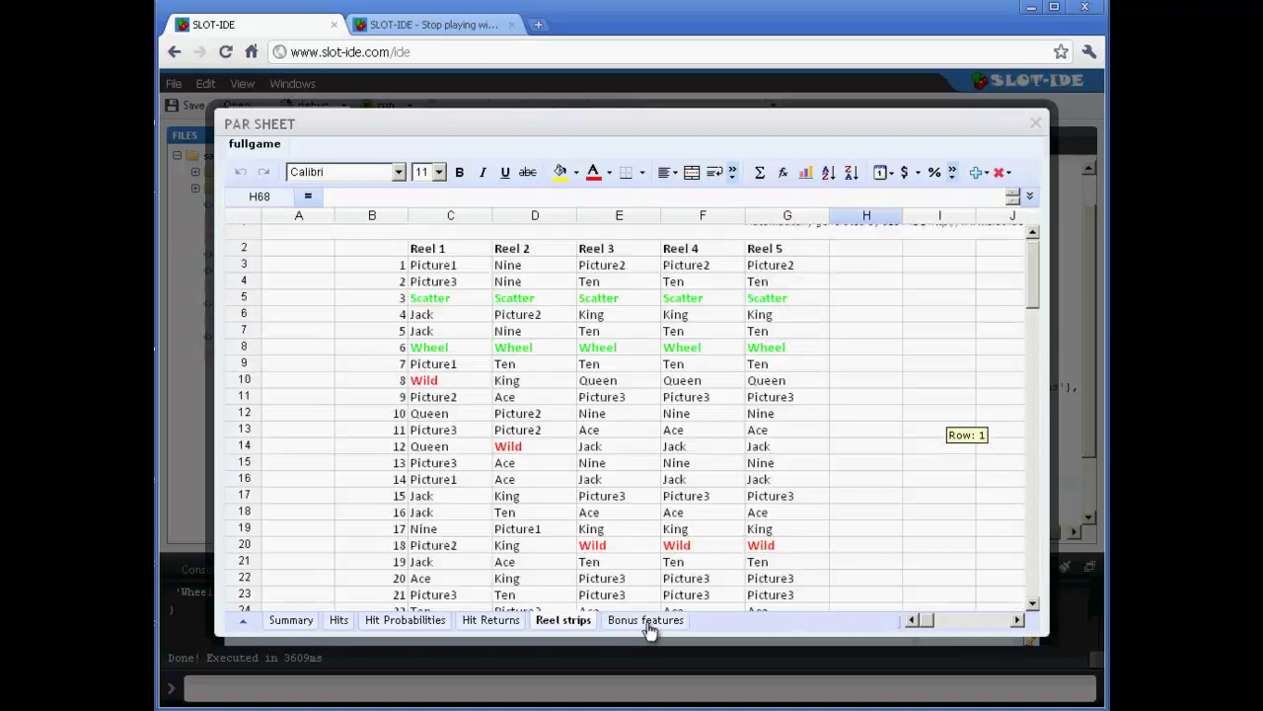
Step: Check the freespins bonus statistics in the par sheet's bonus features, including its hit figures and return
left_click(648, 622)
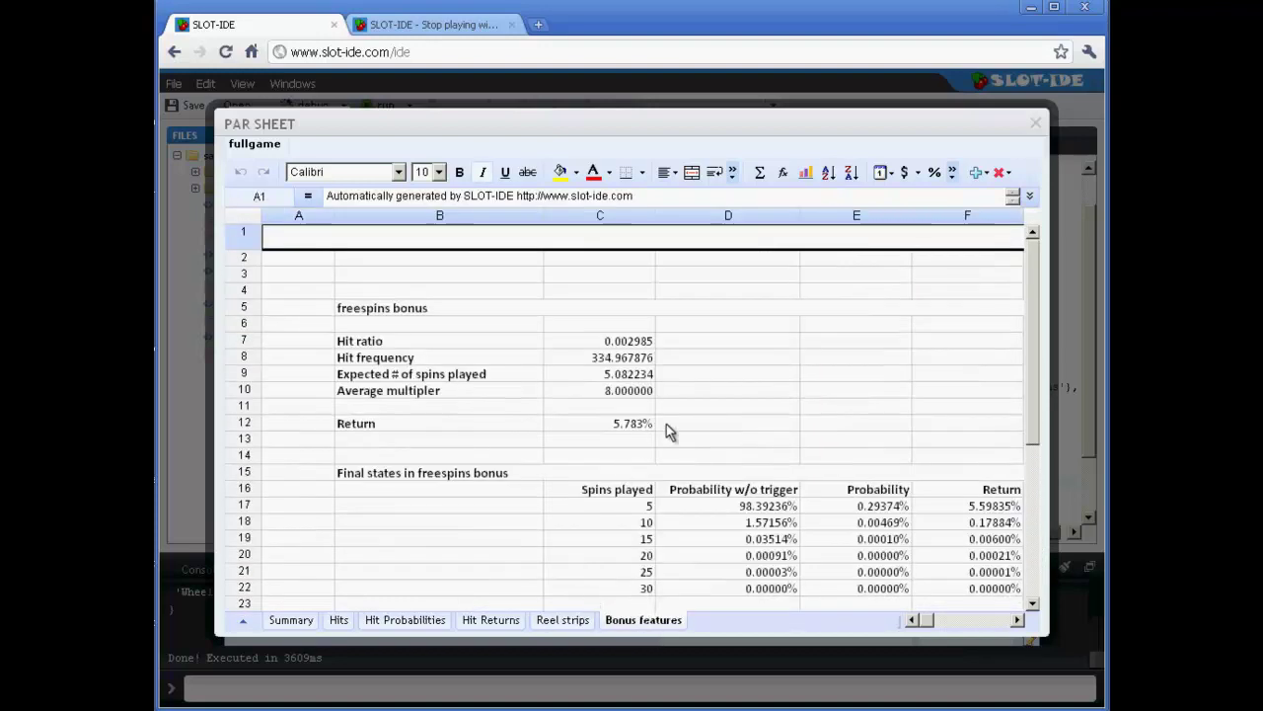
left_click_drag(1034, 324, 1032, 332)
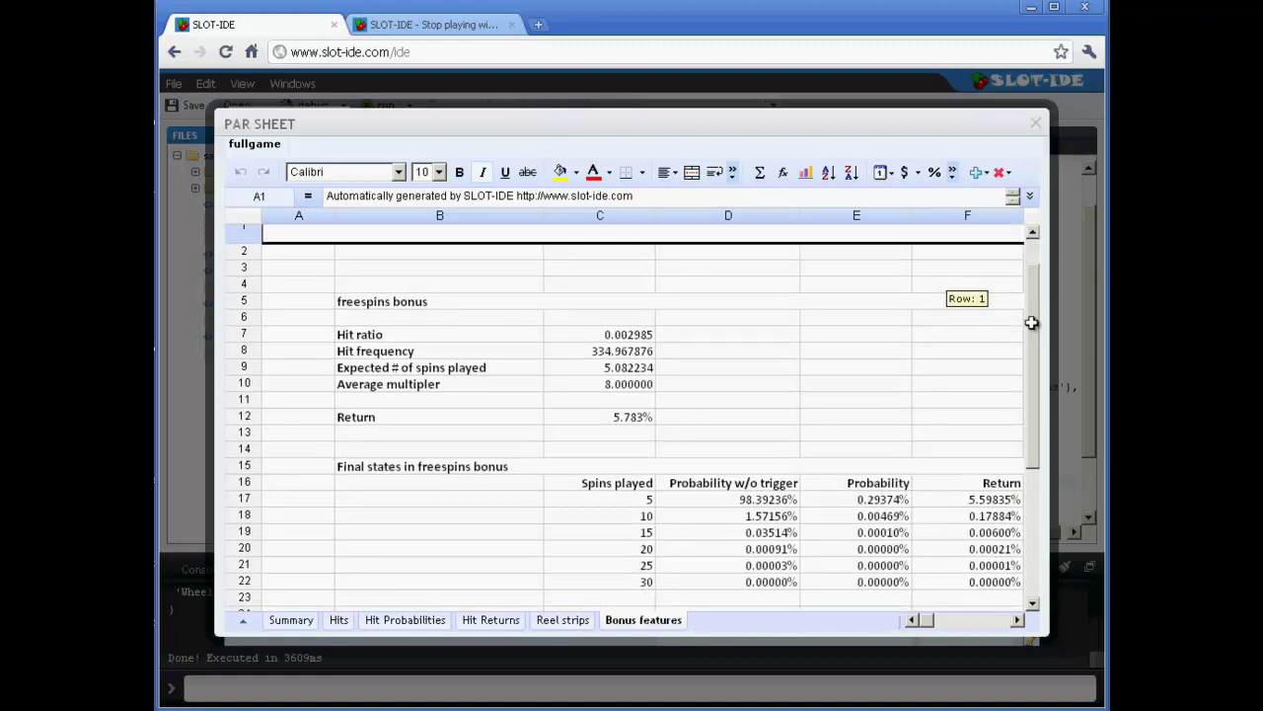
left_click_drag(358, 265, 624, 385)
left_click(611, 415)
left_click(629, 379)
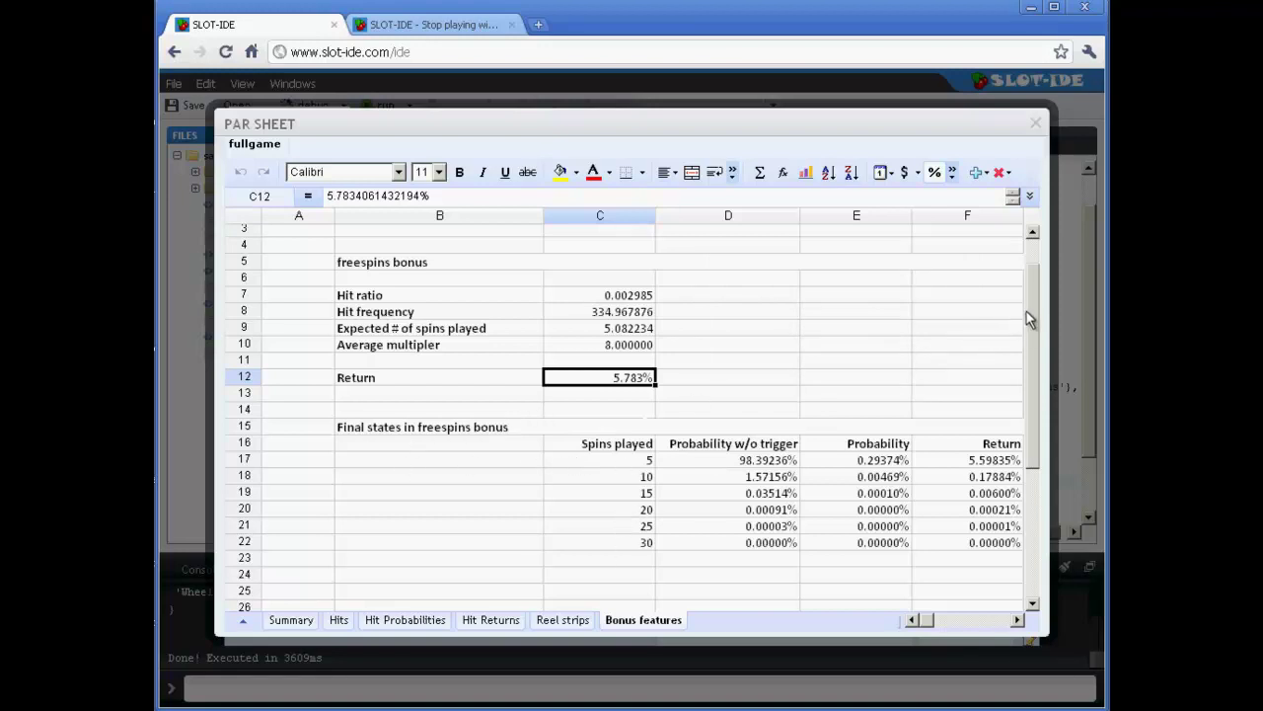
Step: Check the wheel bonus's hit ratio and return in the par sheet's bonus features
left_click_drag(1030, 302, 1032, 484)
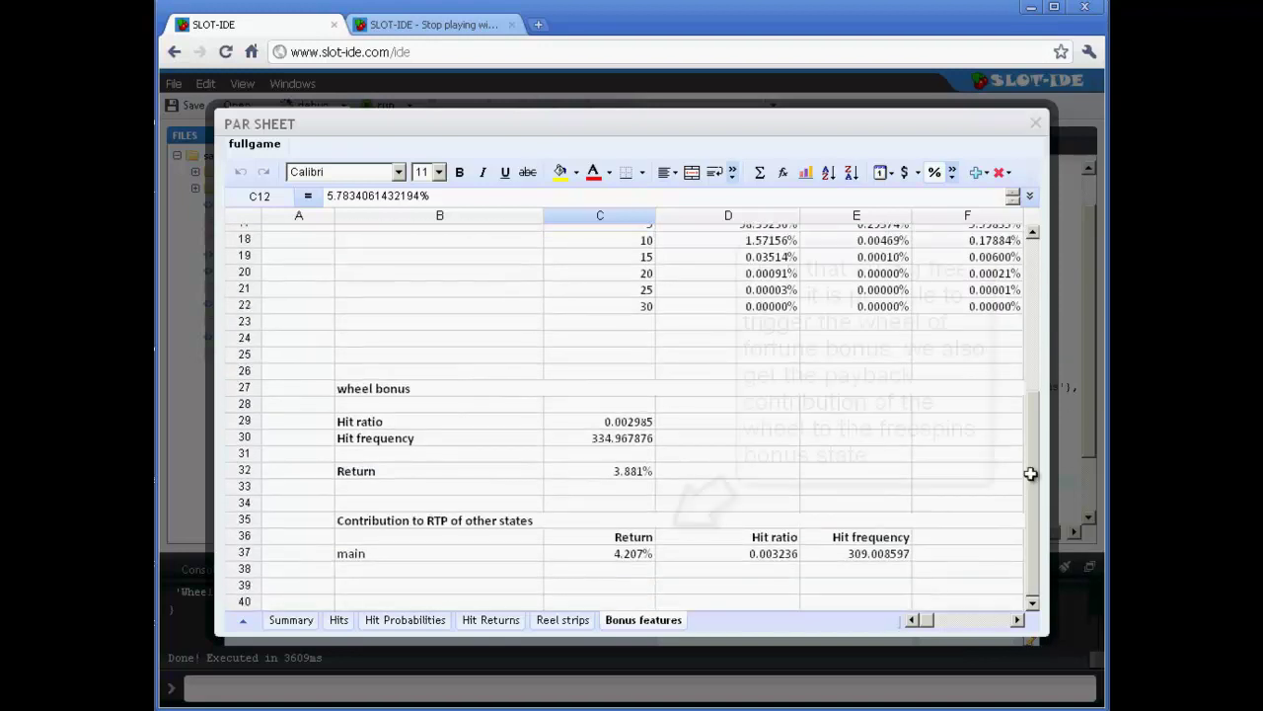
left_click(637, 421)
key("Return")
left_click(399, 390)
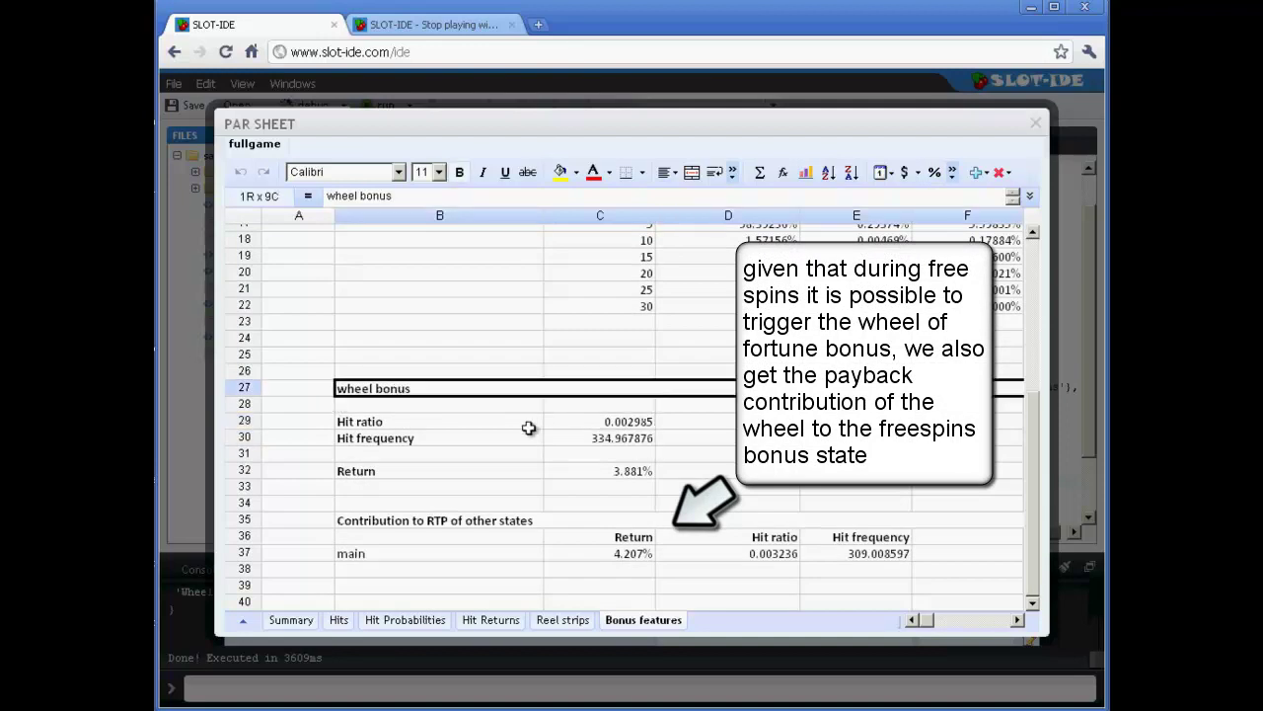
left_click(602, 470)
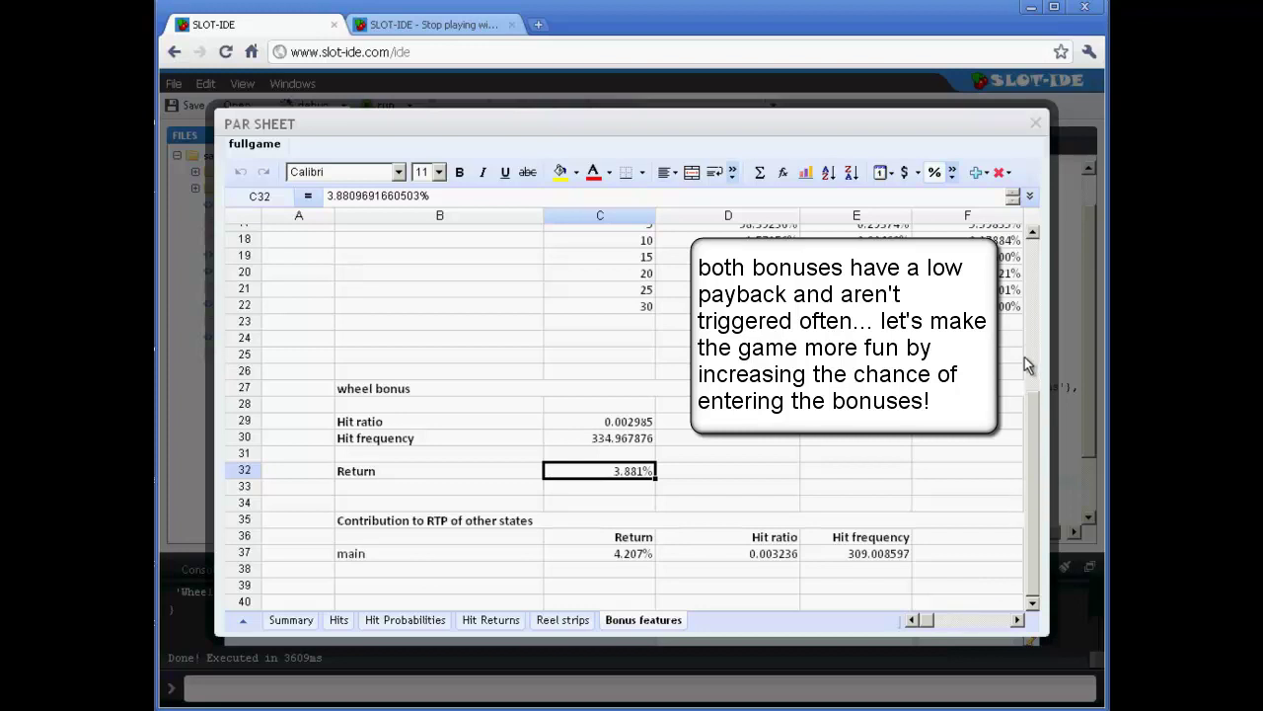
Step: Compare the freespins final states with the wheel's contribution to the RTP of other states, and close the par sheet
scroll(1025, 364, "up", 5)
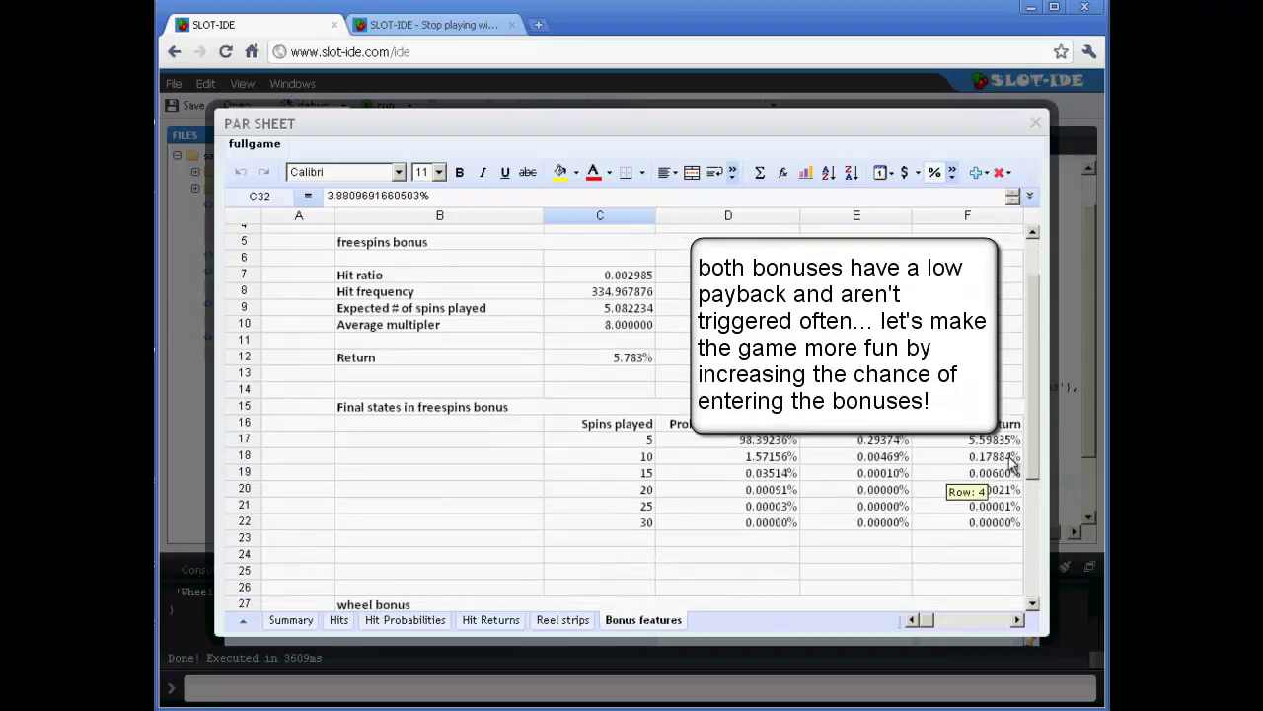
left_click_drag(939, 620, 950, 618)
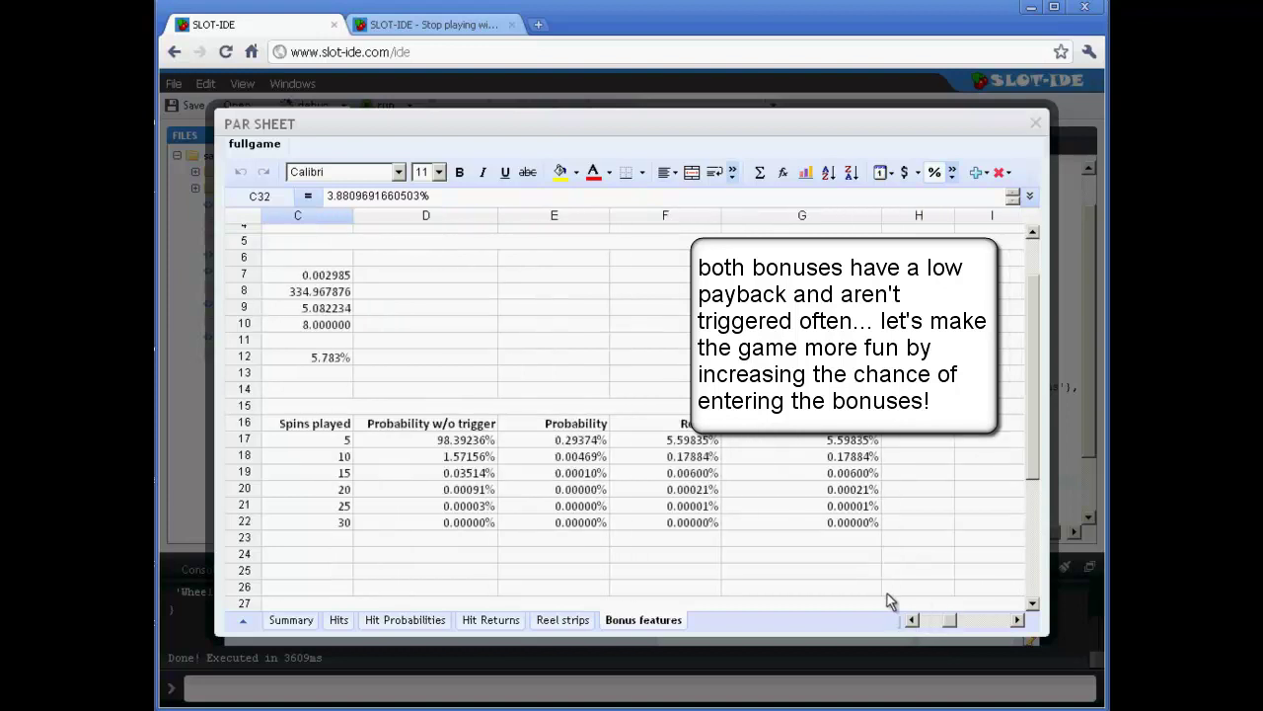
left_click(914, 620)
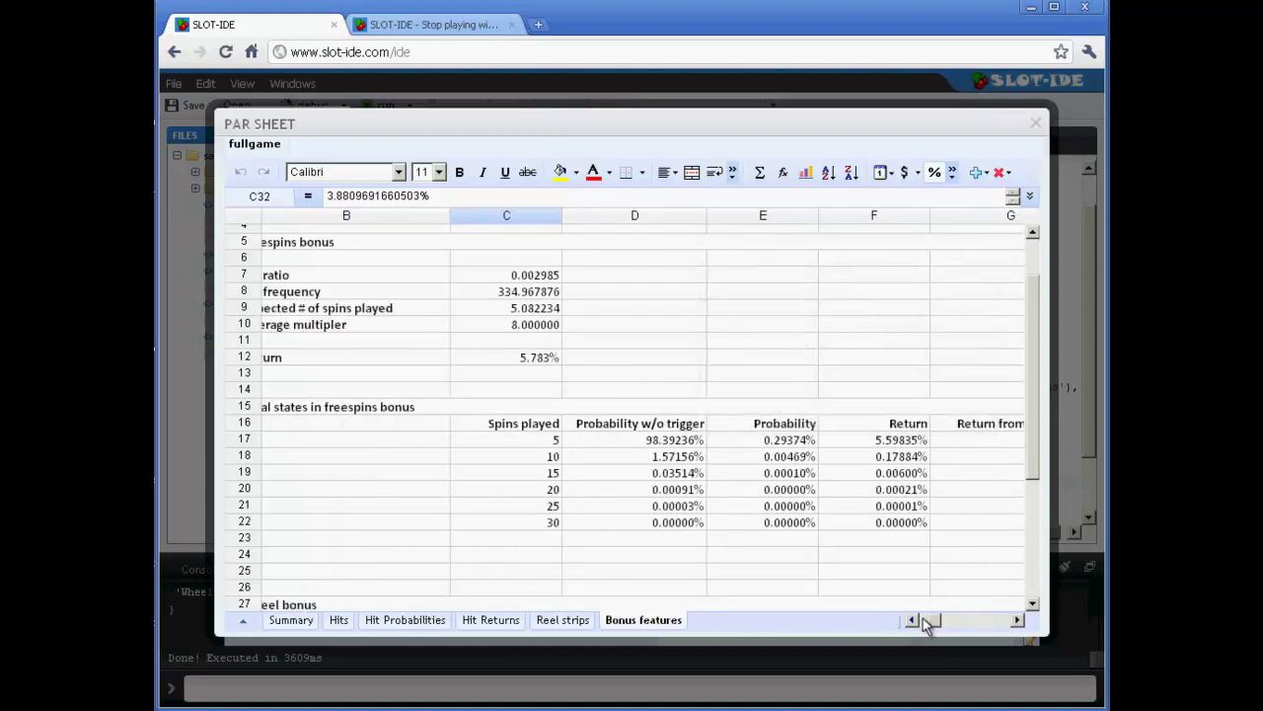
left_click(914, 620)
left_click_drag(1036, 424, 1027, 566)
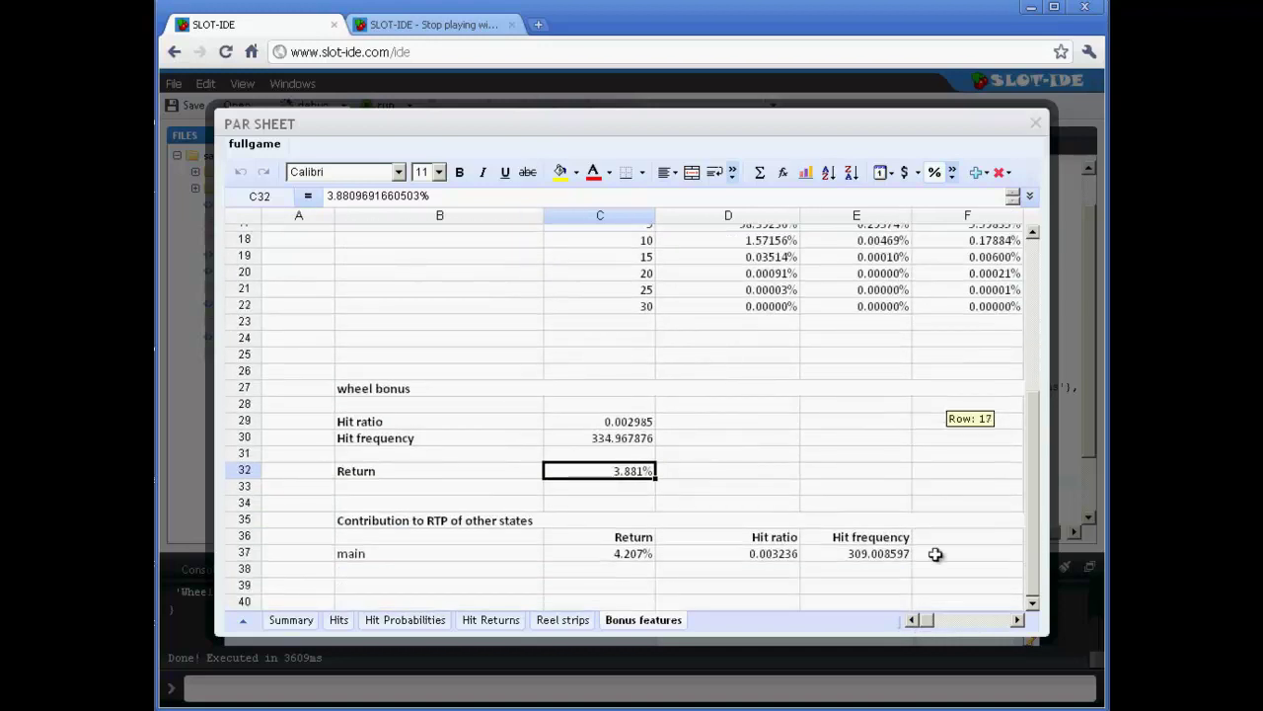
left_click(766, 522)
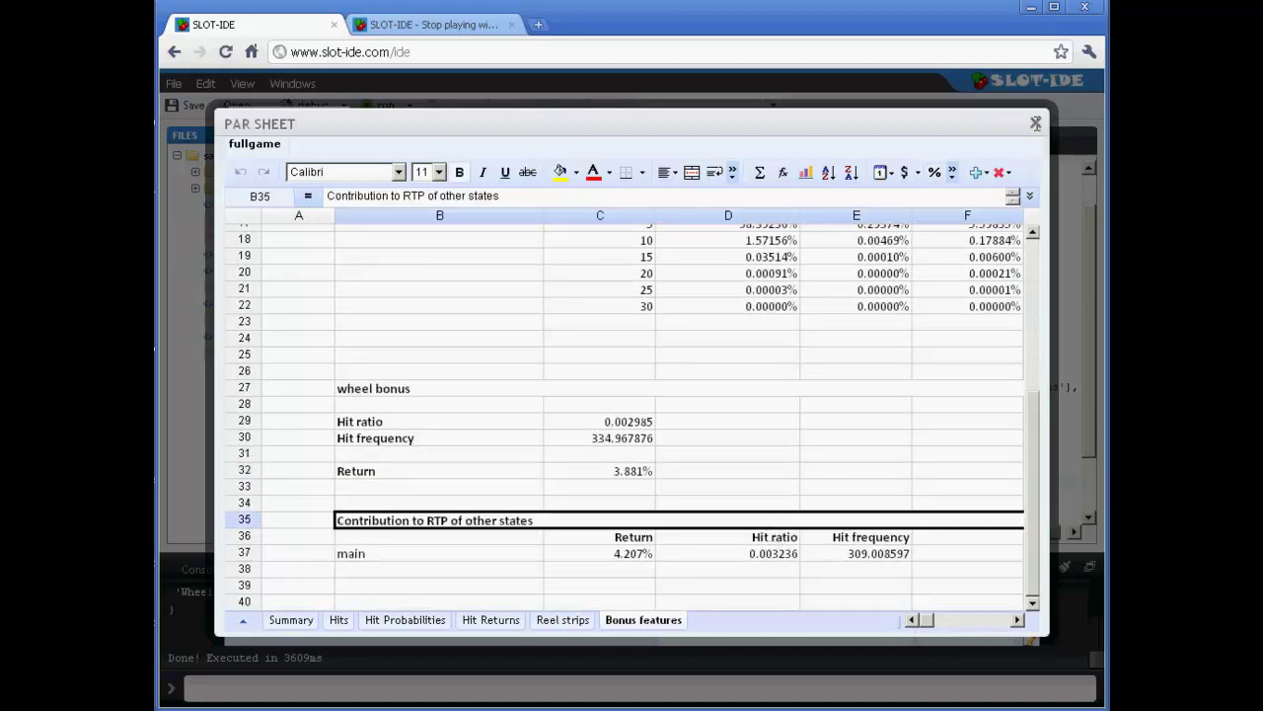
left_click(1035, 123)
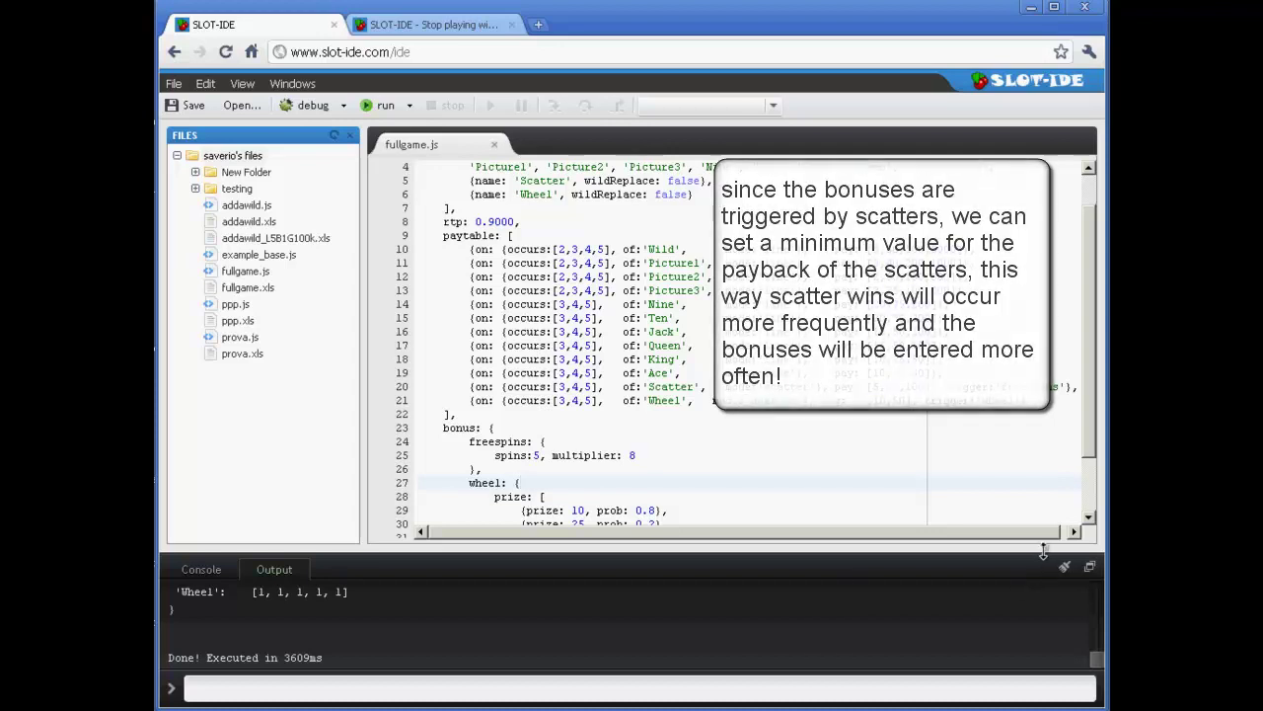
Step: Shrink the output pane to give the code editor more height, and return to the start of fullgame.js
left_click_drag(1040, 571, 1029, 625)
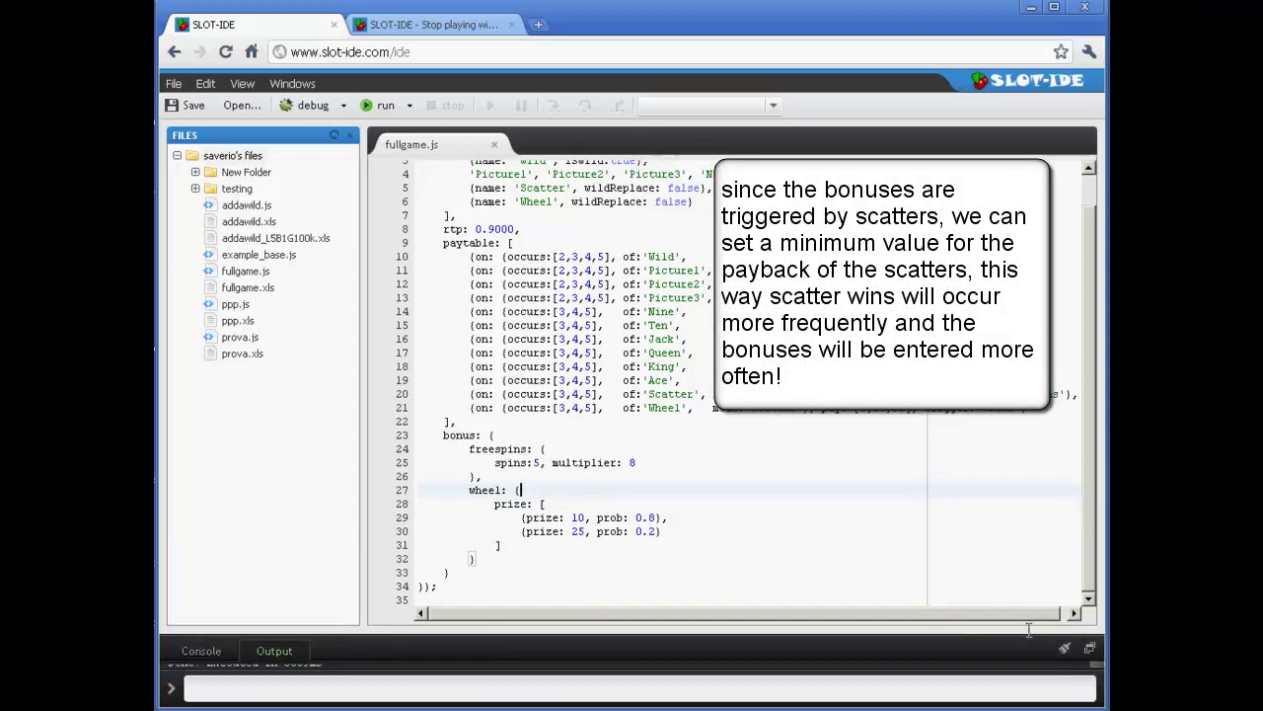
left_click(822, 455)
left_click(550, 255)
scroll(544, 249, "up", 1)
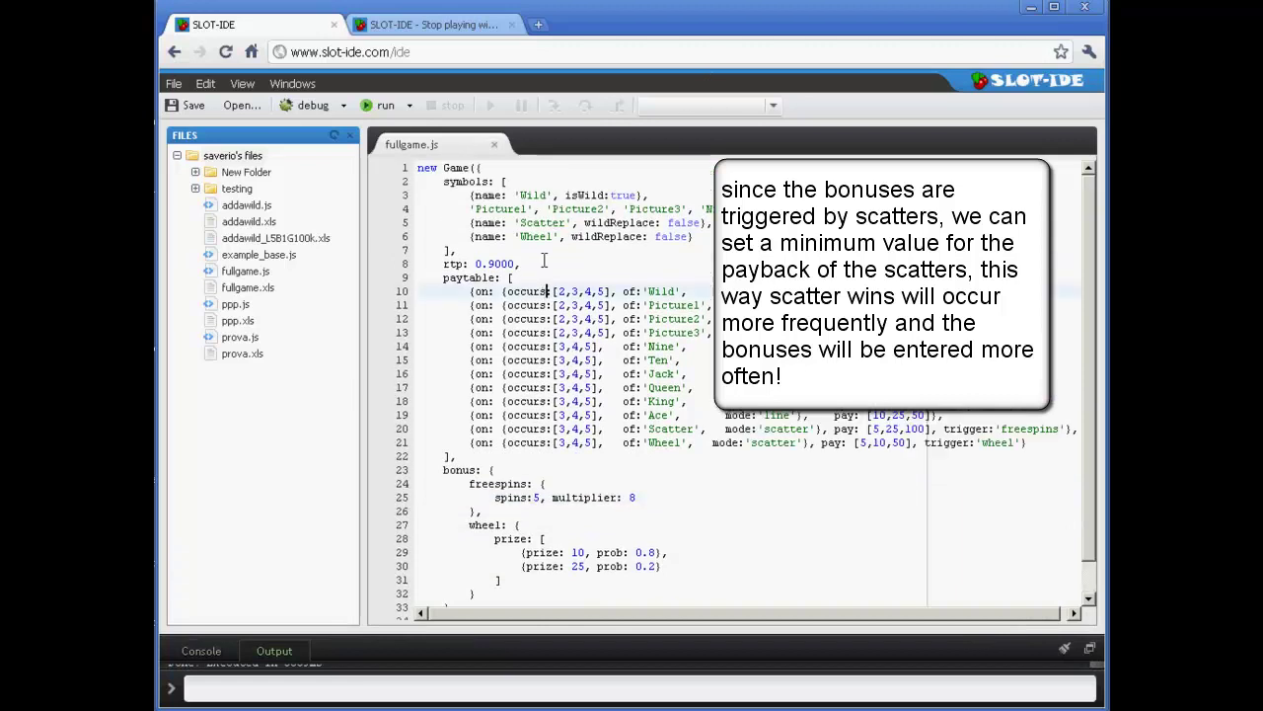
Step: Replace the rtp value in fullgame.js with {total: 0.9000, scatterPaysMin: 0.08} and save the file
left_click(475, 263)
key("shift+Right")
key("shift+Right")
key("shift+Right")
key("shift+Right")
key("shift+Right")
key("shift+Right")
key("Right")
type("{total: 0.9000,")
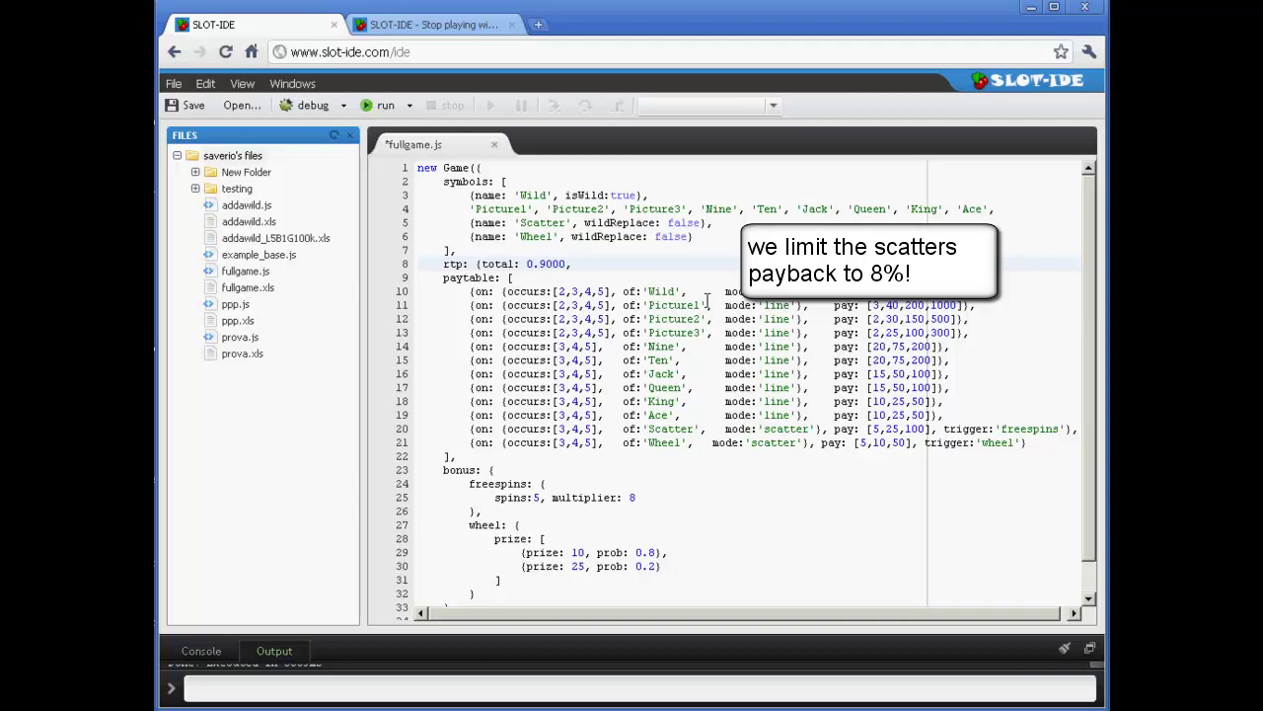
type(" scatterPaysMin: 0.08},")
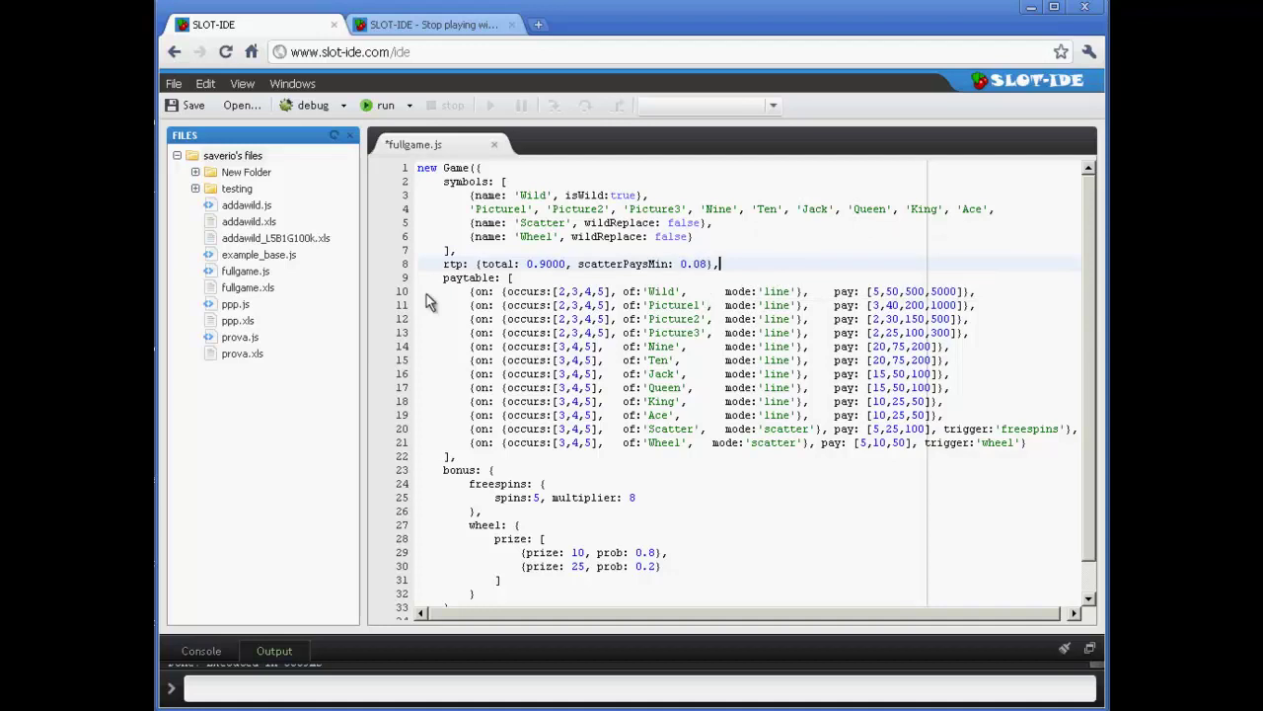
left_click(195, 107)
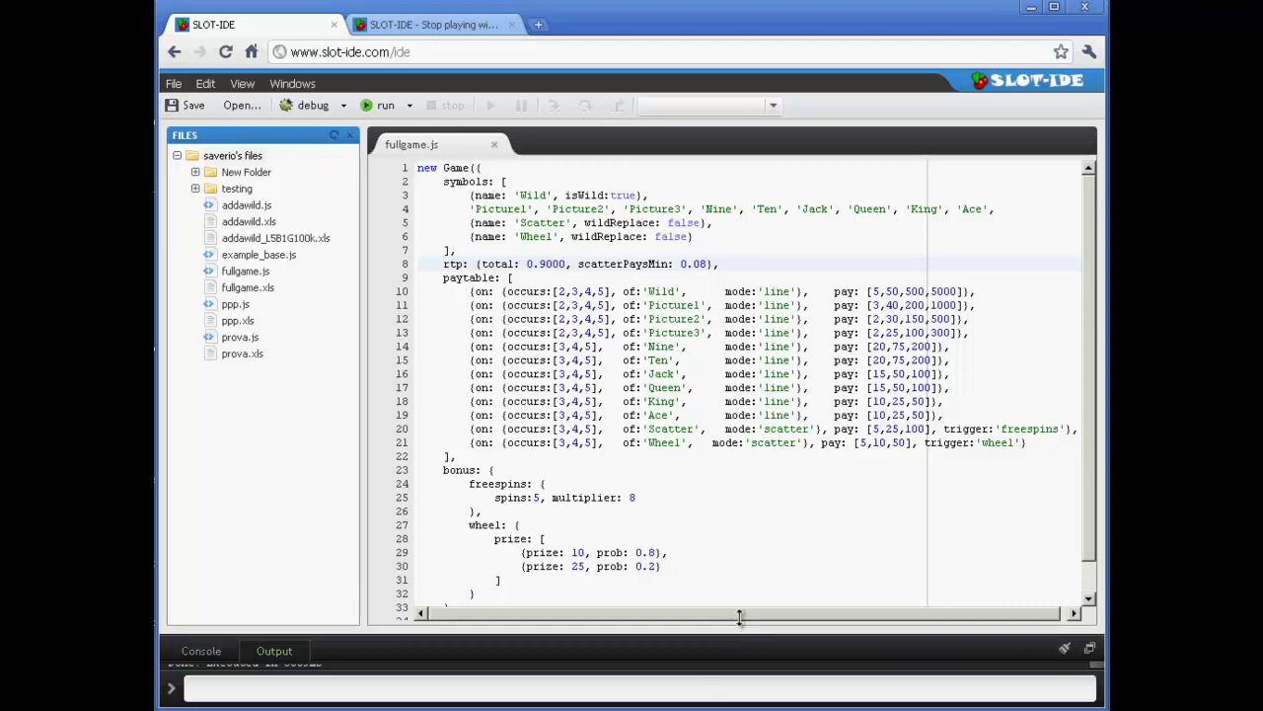
Step: Enlarge the output pane below the code editor and run fullgame.js to generate the game with the new rtp settings
left_click_drag(761, 550, 761, 544)
left_click(770, 387)
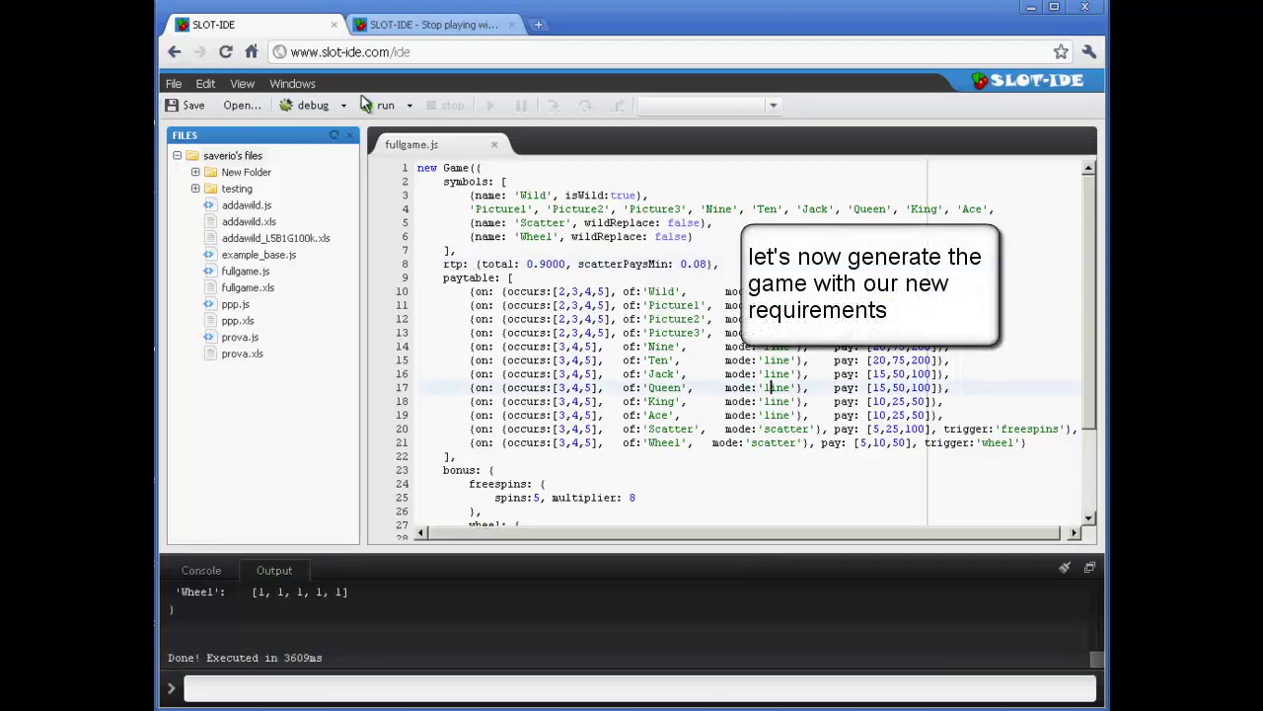
left_click(382, 106)
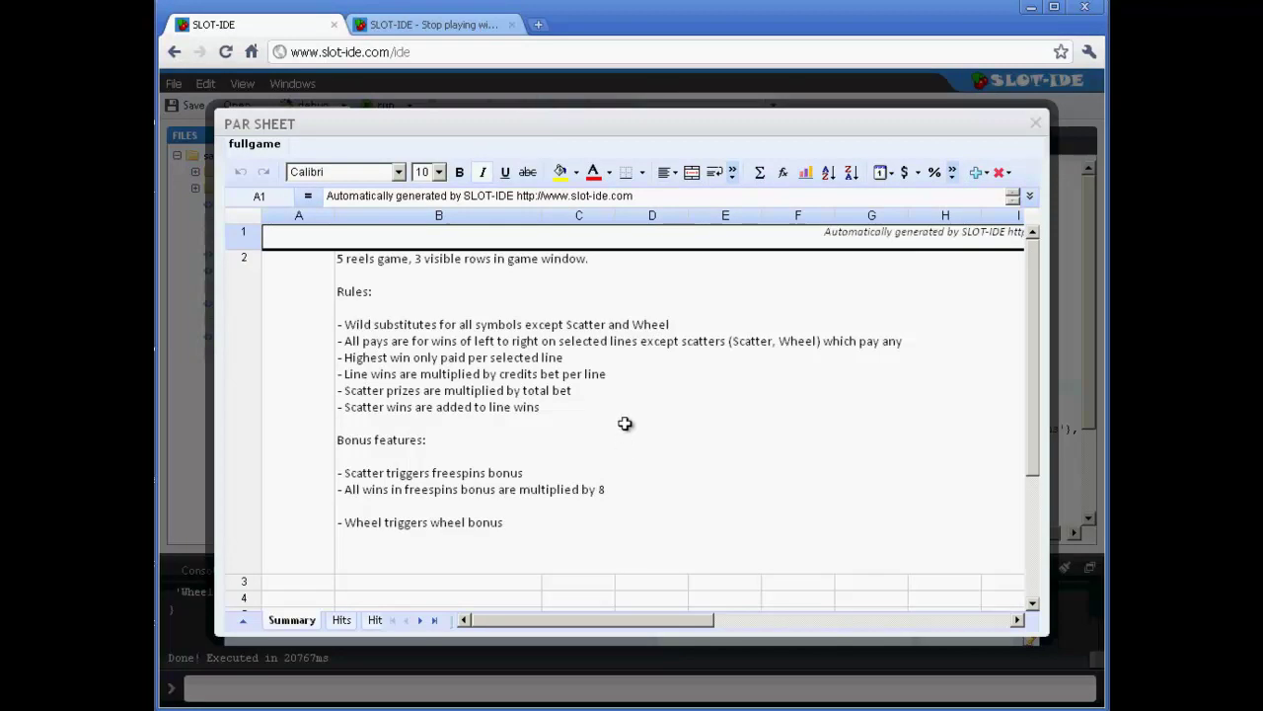
Step: Review the total RTP and its freespins, wheel, scatter and line pay components in the par sheet's summary
scroll(626, 424, "down", 3)
scroll(626, 423, "down", 2)
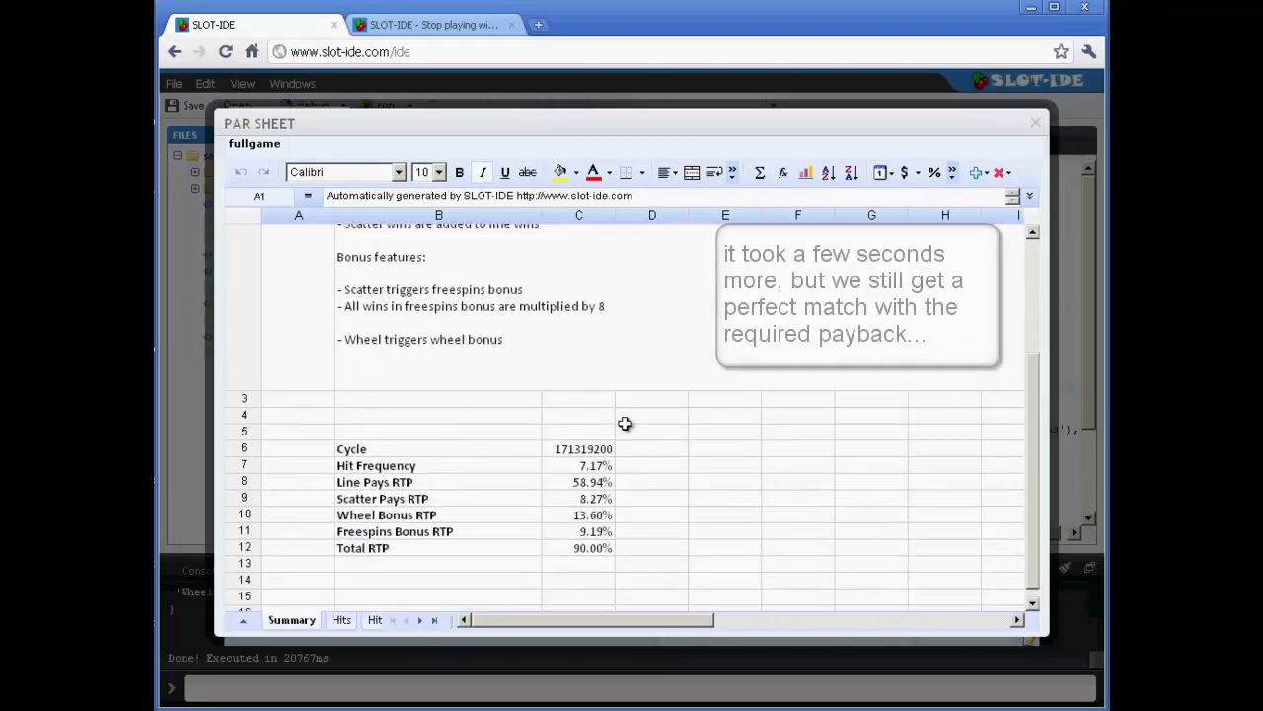
left_click(596, 550)
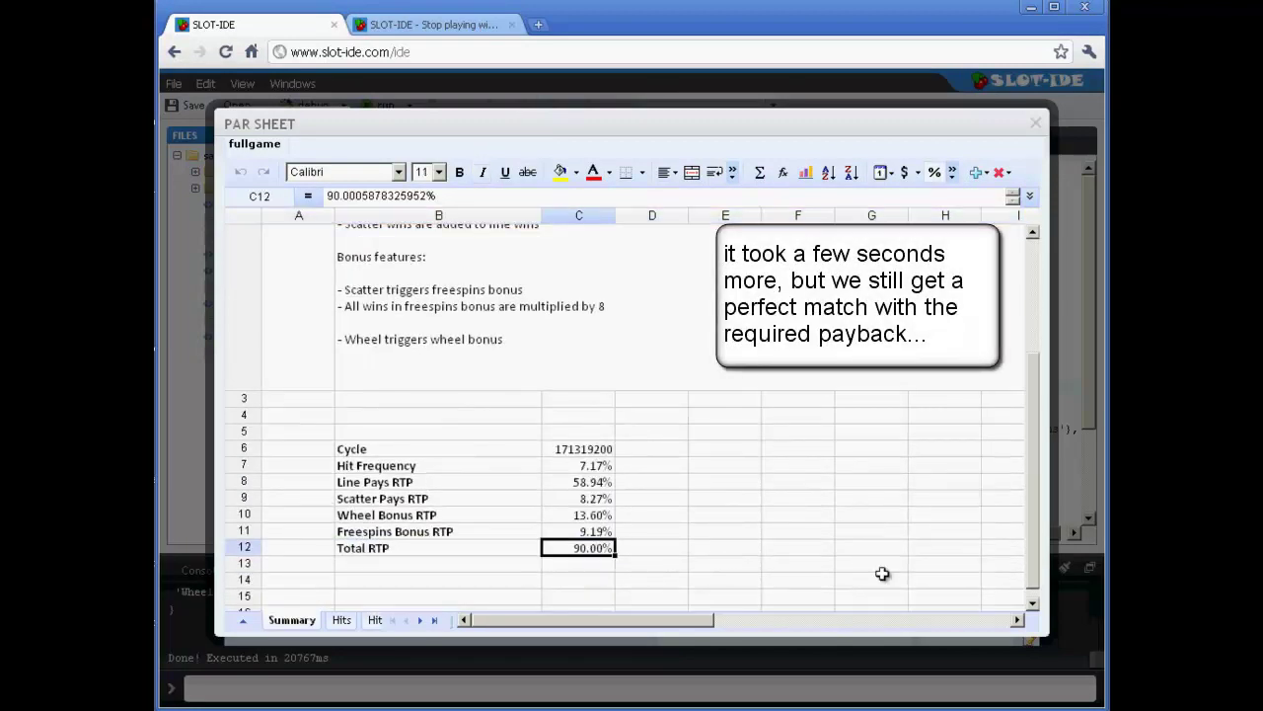
key("Up")
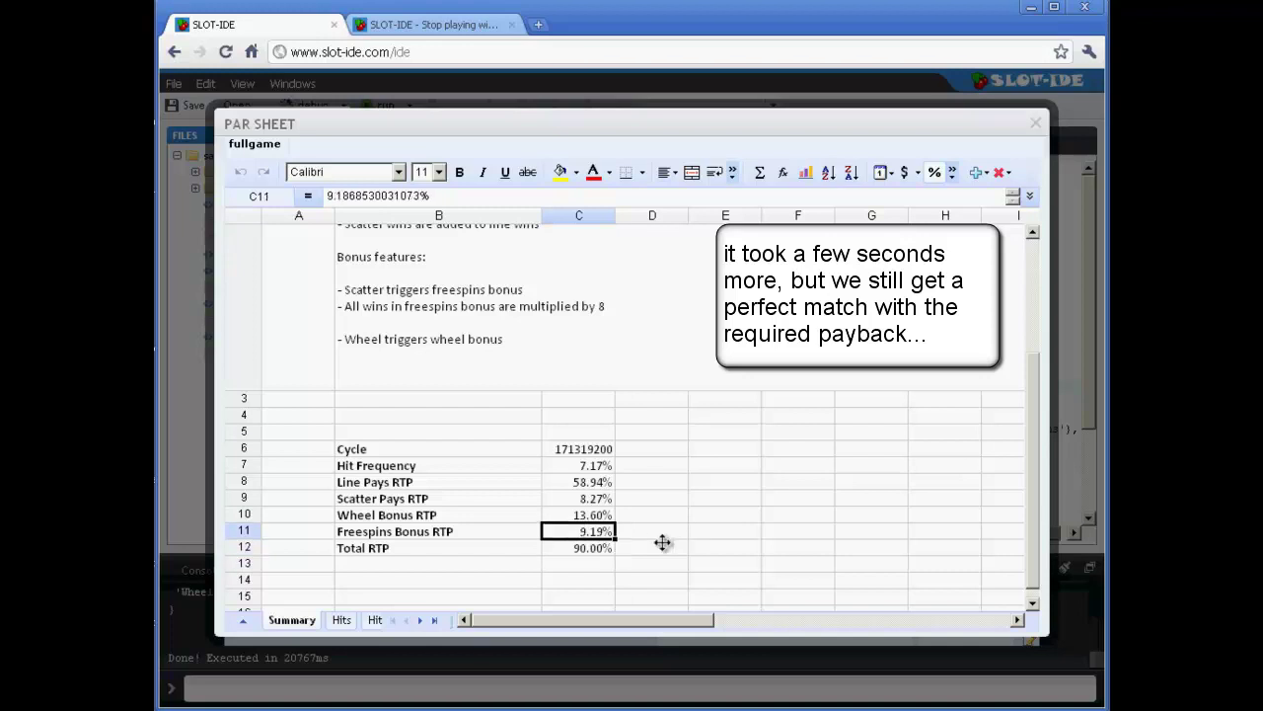
left_click(603, 514)
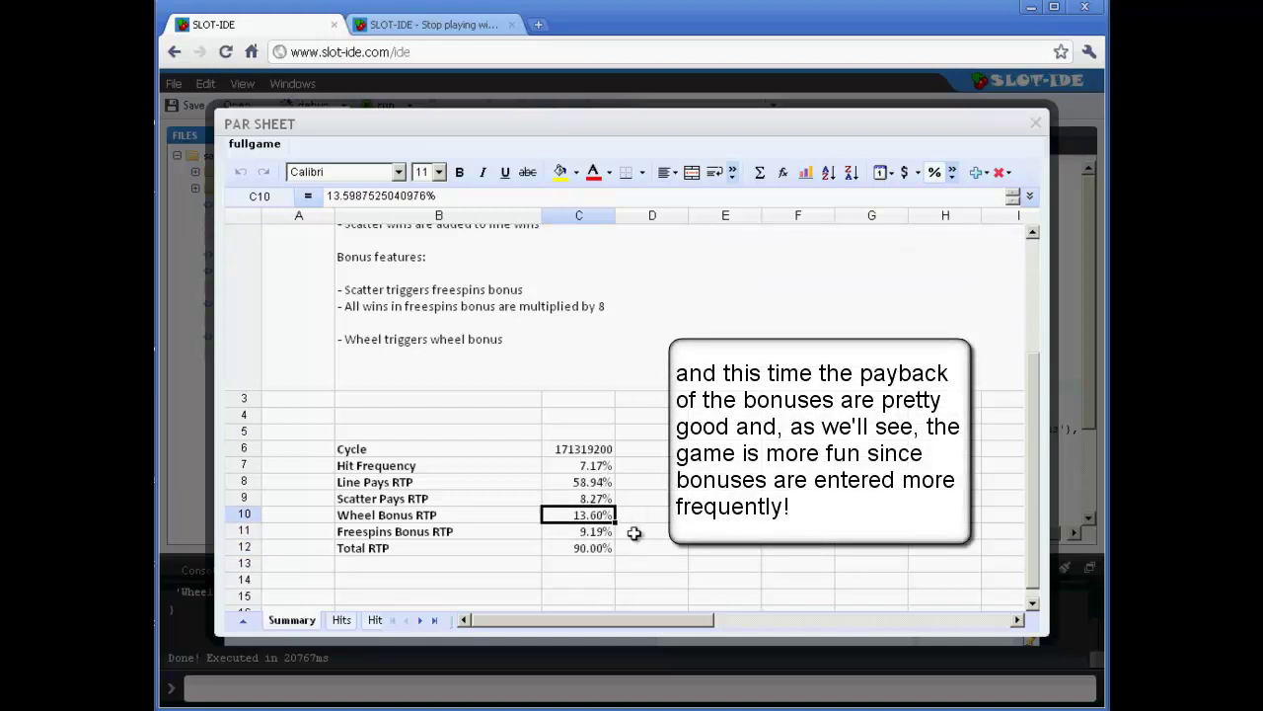
left_click(599, 497)
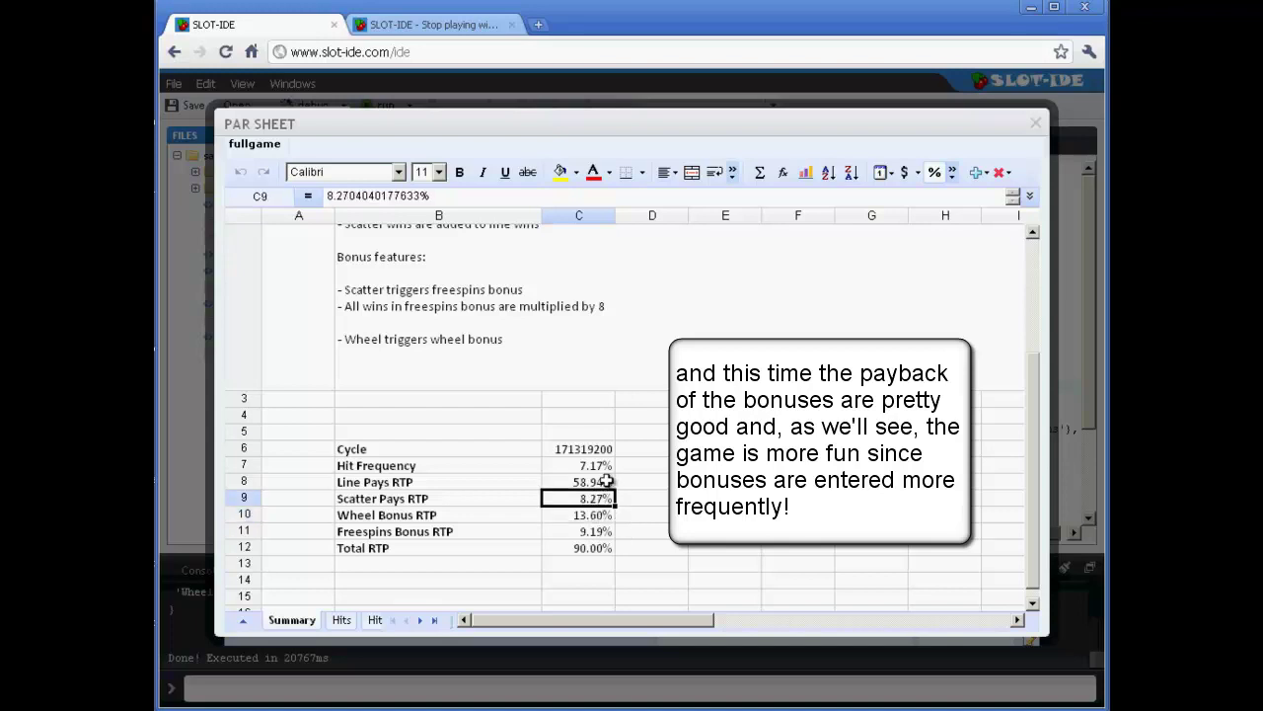
key("Up")
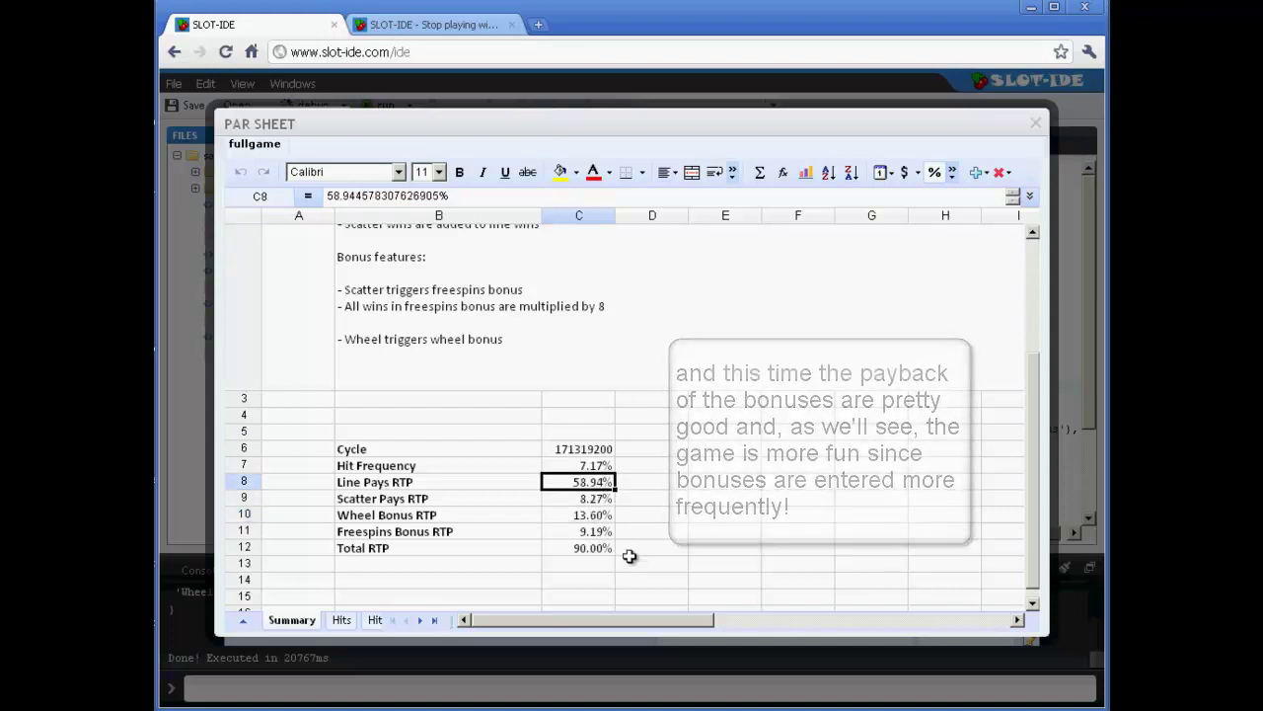
left_click(590, 500)
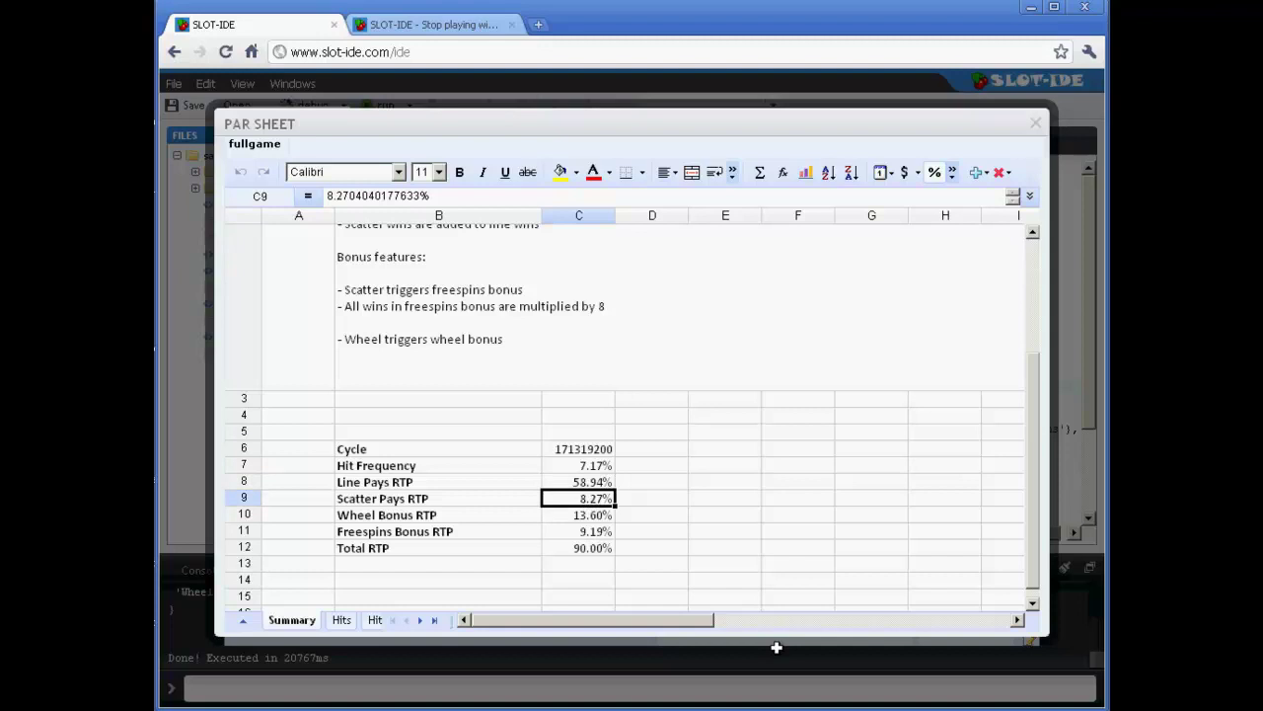
left_click(578, 550)
key("Up")
key("Up")
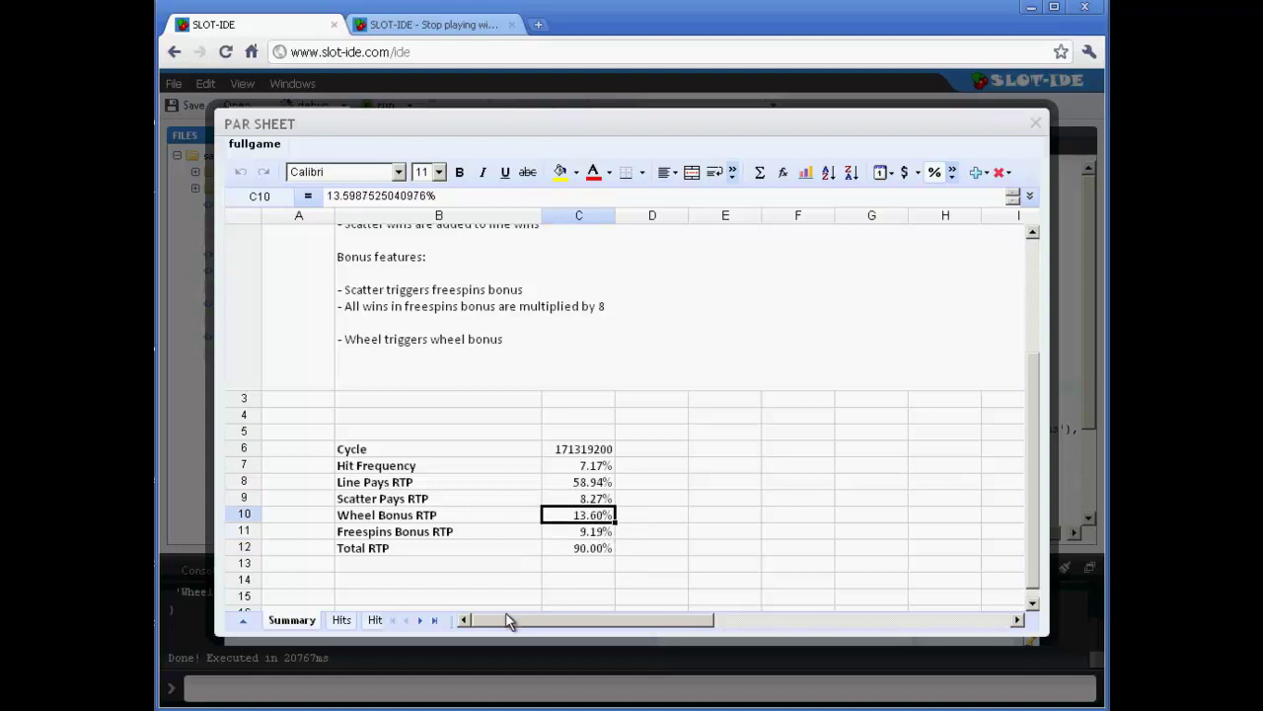
Step: Check the freespins bonus return and its final states in the par sheet's bonus features
left_click_drag(452, 621, 938, 622)
left_click(658, 620)
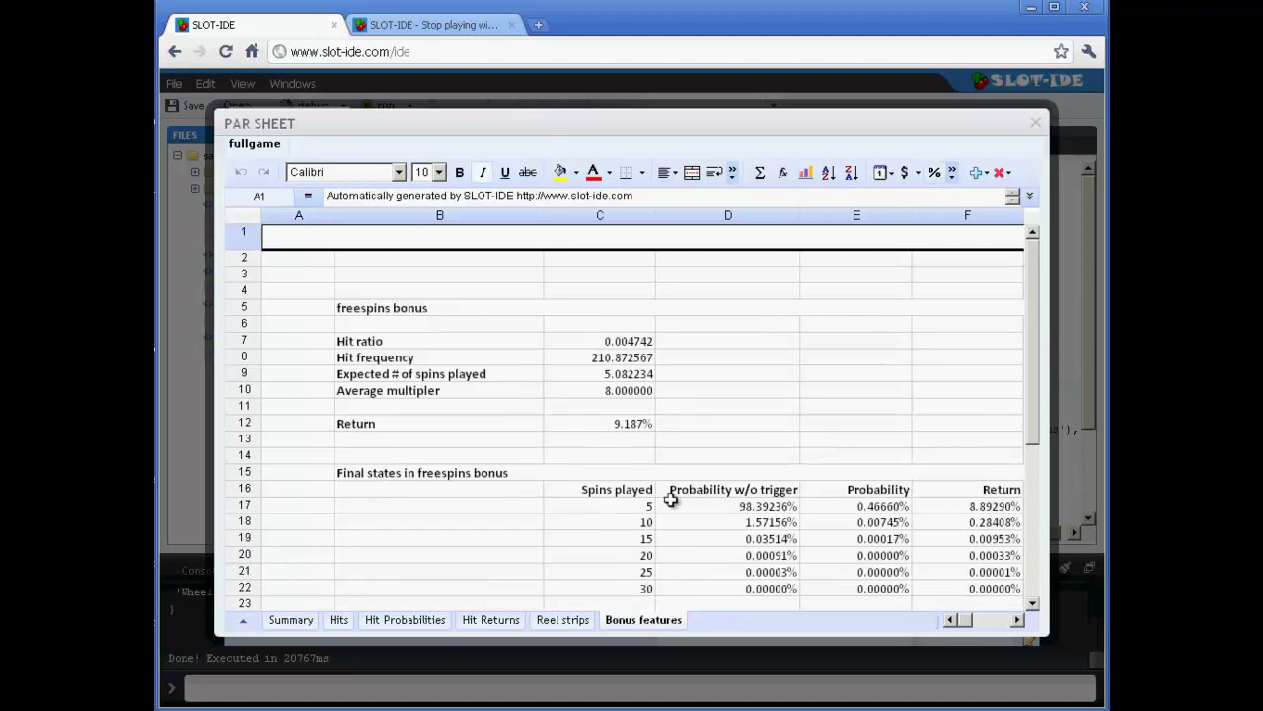
left_click(613, 425)
scroll(815, 466, "down", 2)
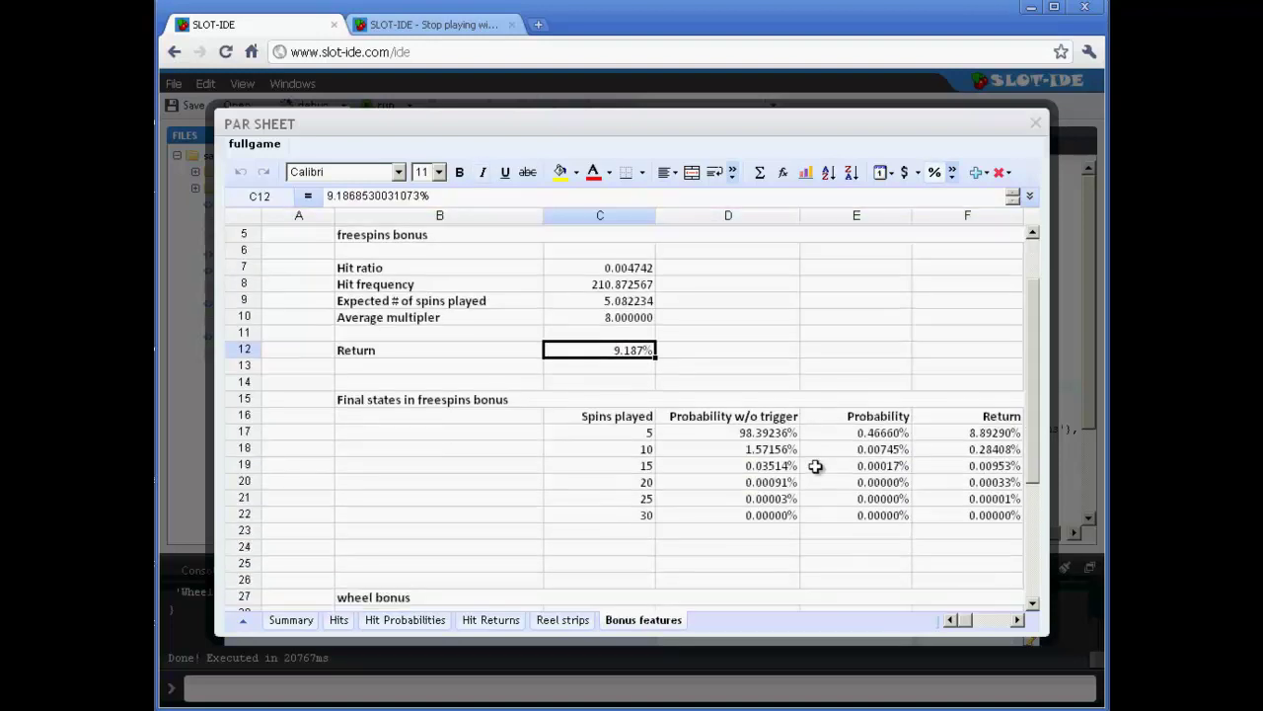
Step: Check the wheel bonus return and its contribution to the main state's RTP, and close the par sheet to return to the code
left_click_drag(1030, 359, 625, 474)
left_click(632, 475)
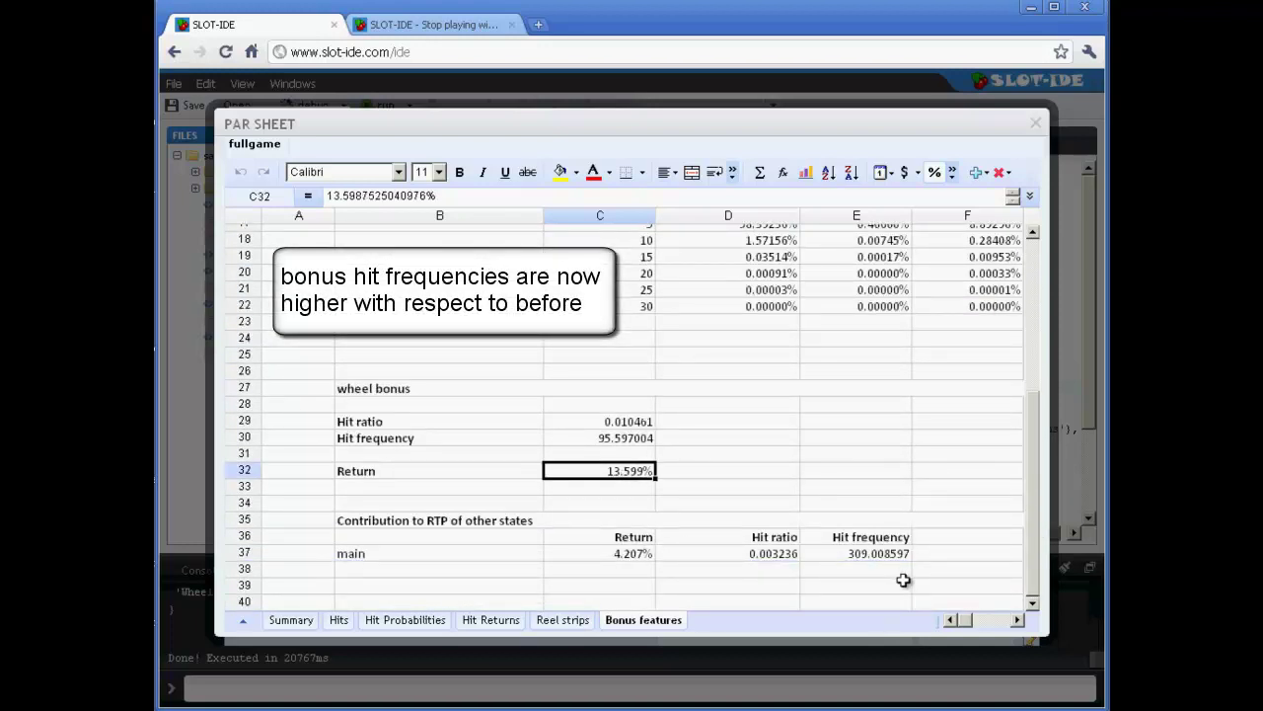
left_click(640, 556)
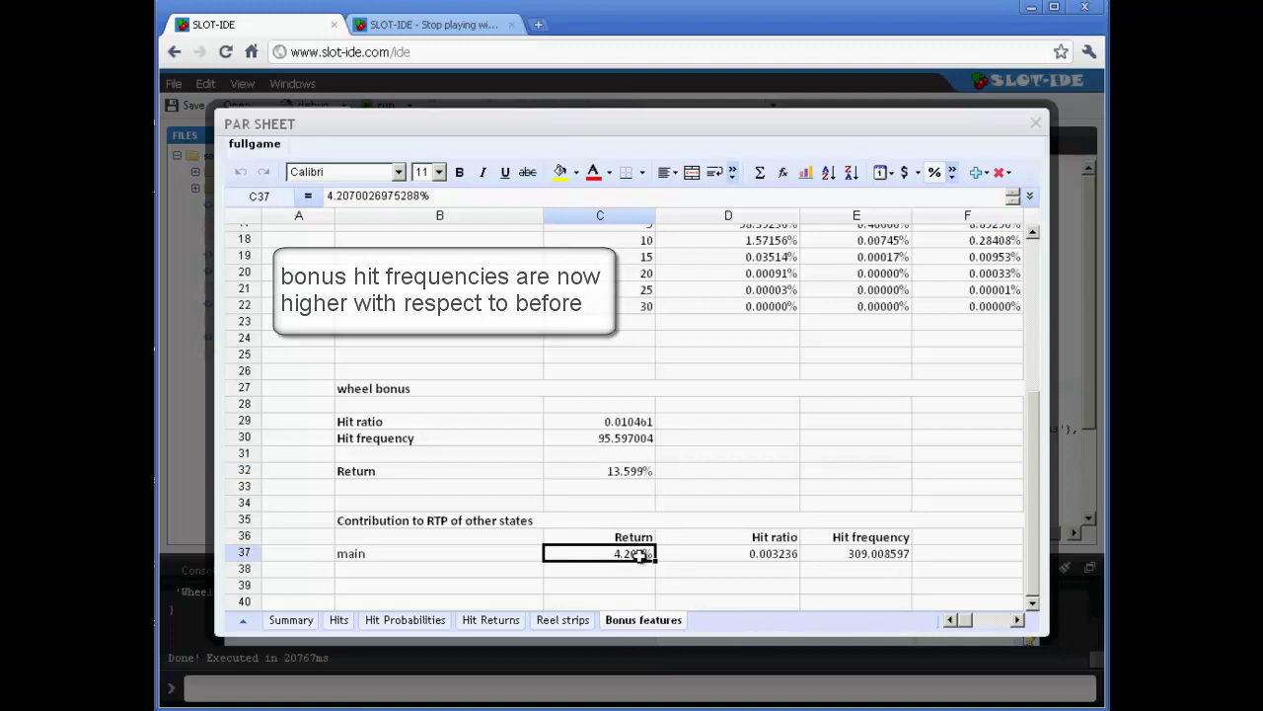
left_click(1037, 123)
left_click(815, 373)
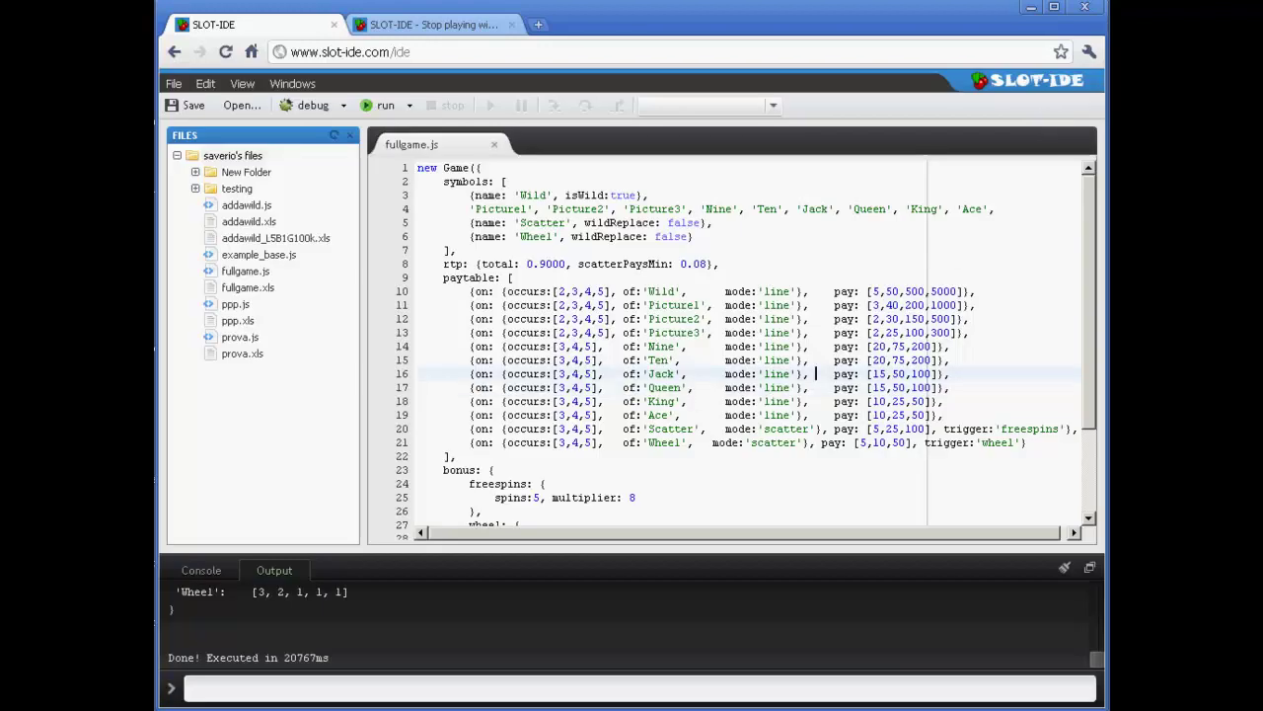